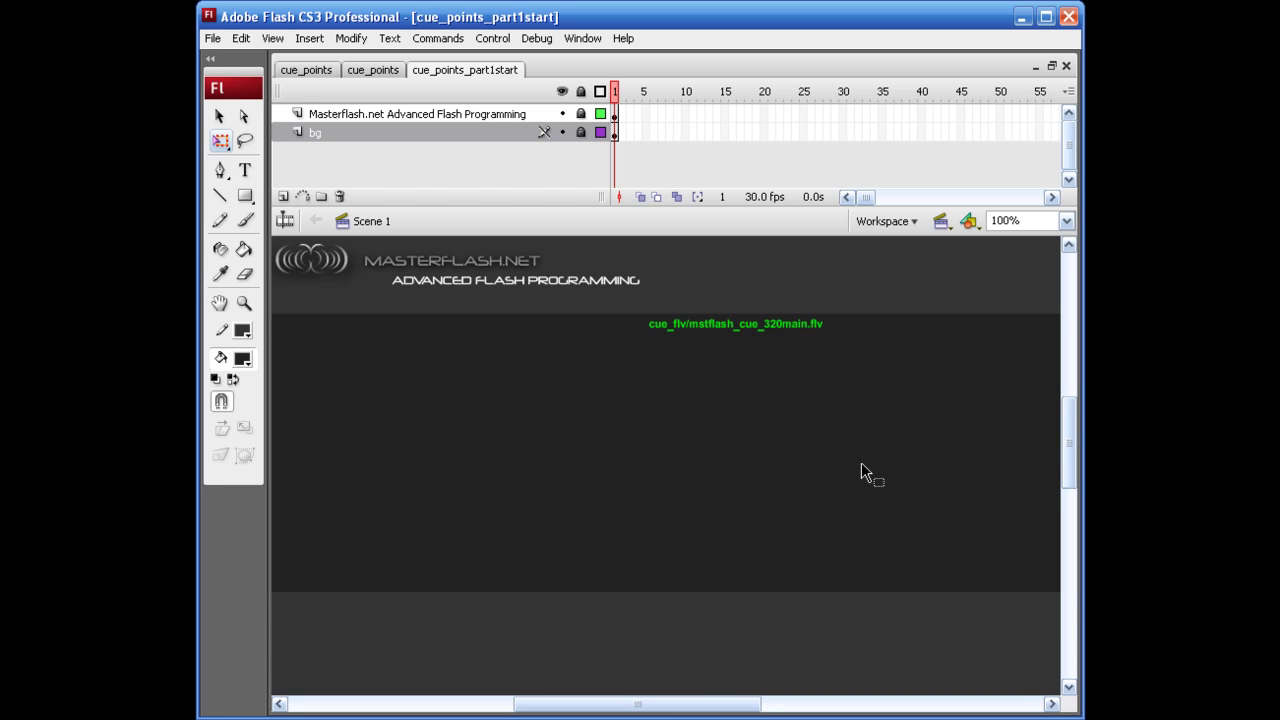
Check the cue_flv folder's video file in Explorer, then return to the parent folder and Flash.
{"action": "key", "text": "alt+Tab"}
{"action": "left_click", "coordinate": [551, 284]}
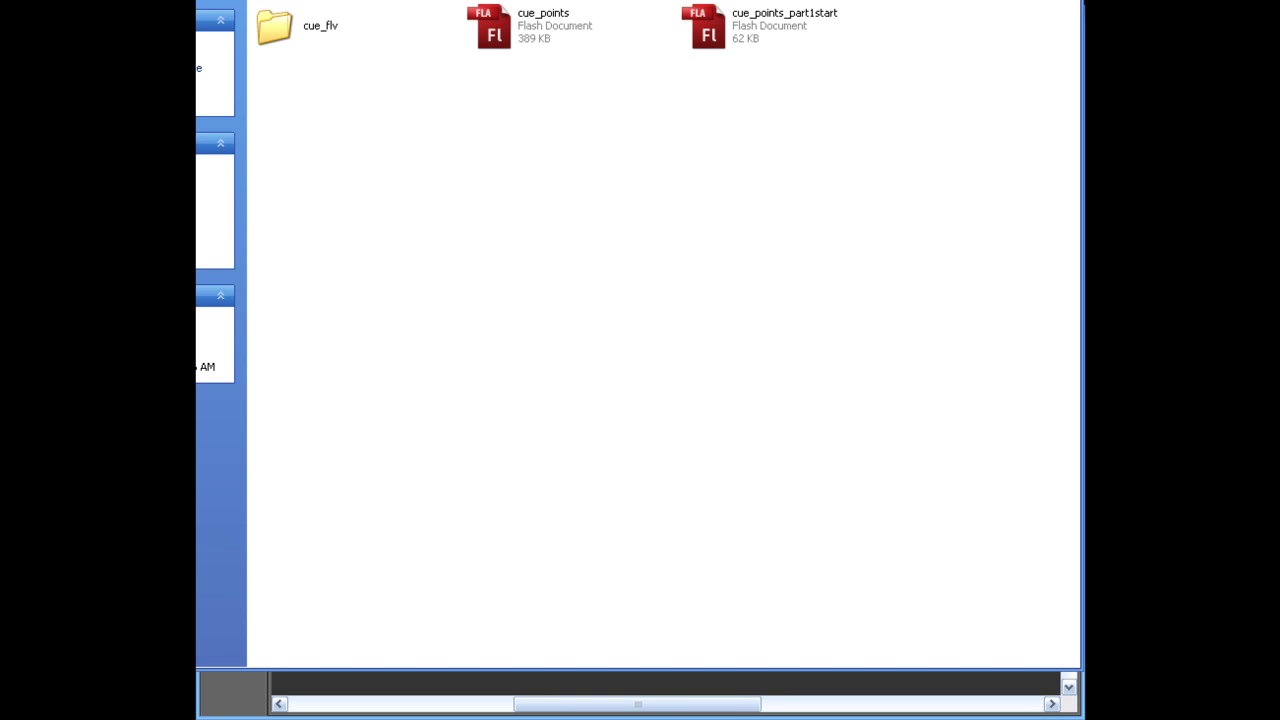
{"action": "double_click", "coordinate": [282, 33]}
{"action": "key", "text": "BackSpace"}
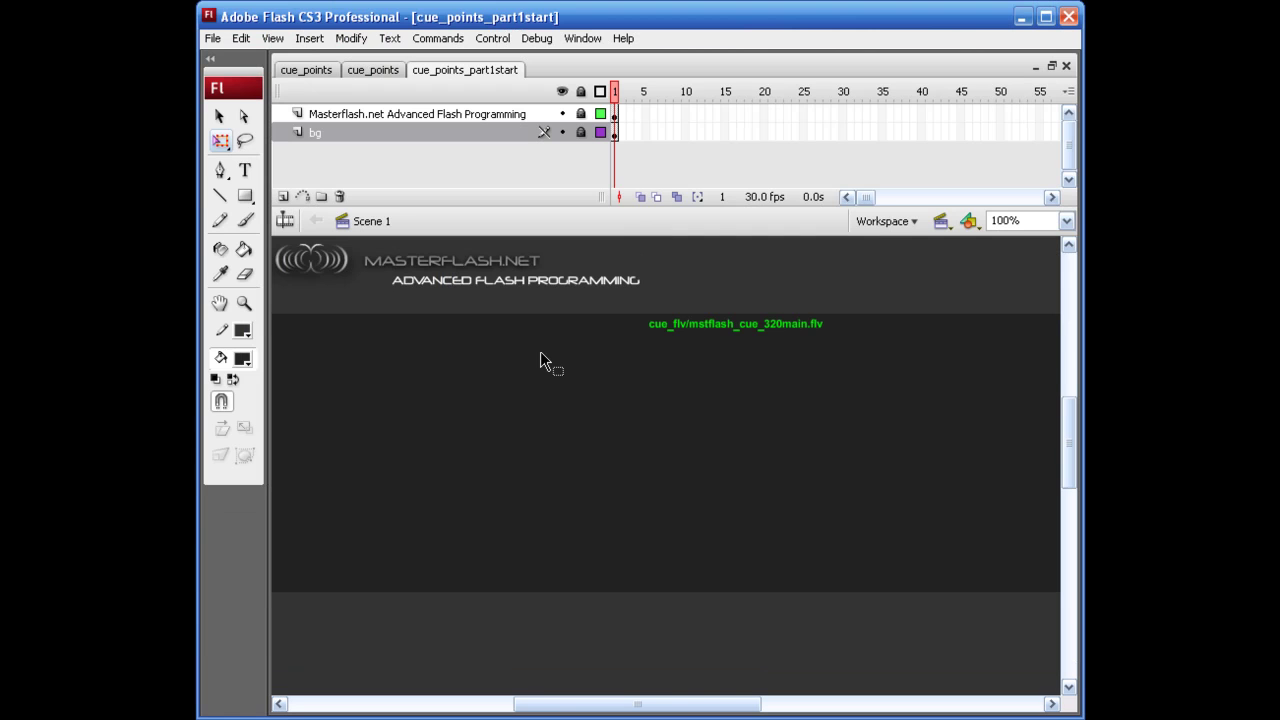
{"action": "left_click_drag", "start_coordinate": [510, 358], "coordinate": [640, 484]}
Close cue_points_part1start and switch to the finished cue_points document.
{"action": "left_click_drag", "start_coordinate": [303, 313], "coordinate": [997, 613]}
{"action": "left_click_drag", "start_coordinate": [319, 326], "coordinate": [1023, 575]}
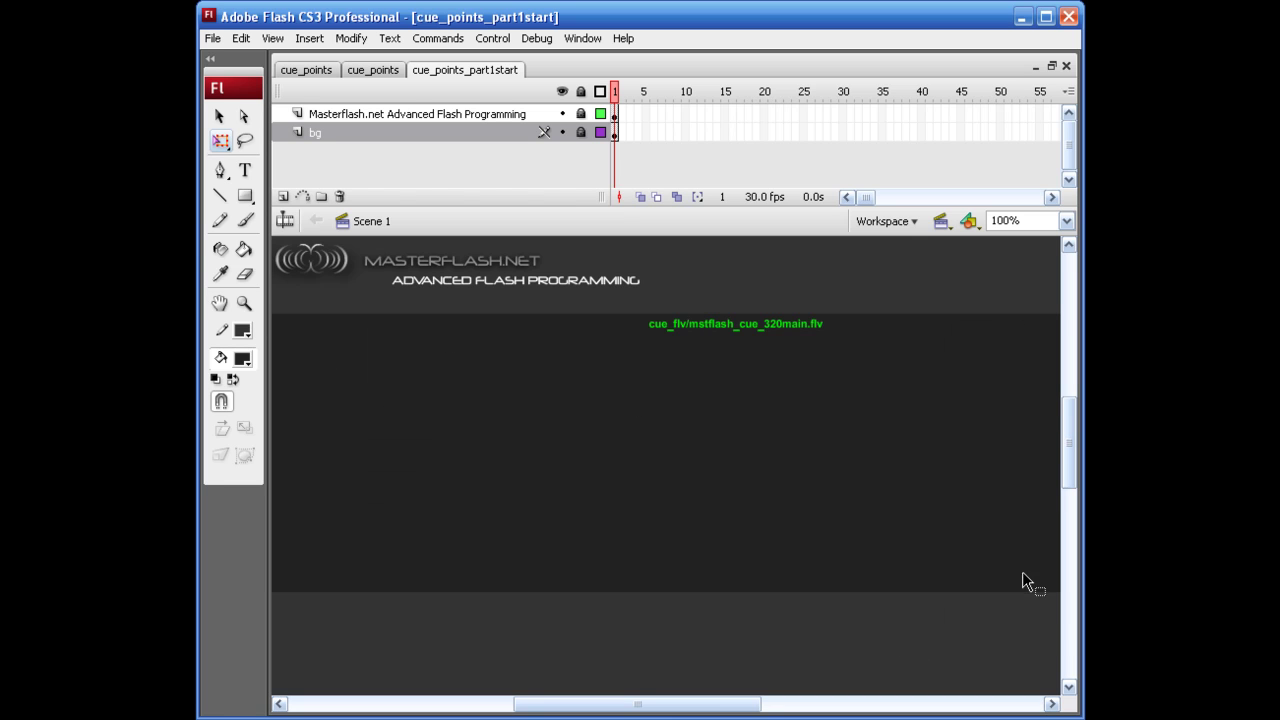
{"action": "left_click", "coordinate": [1066, 66]}
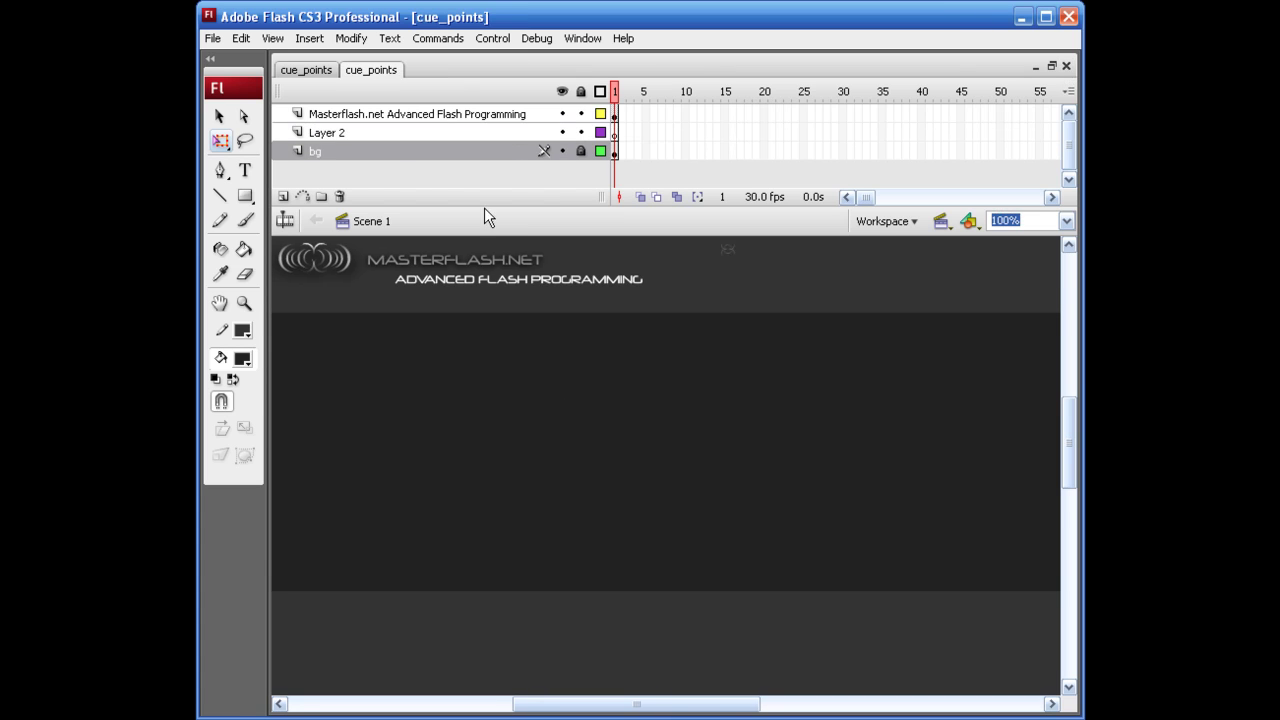
{"action": "left_click", "coordinate": [328, 70]}
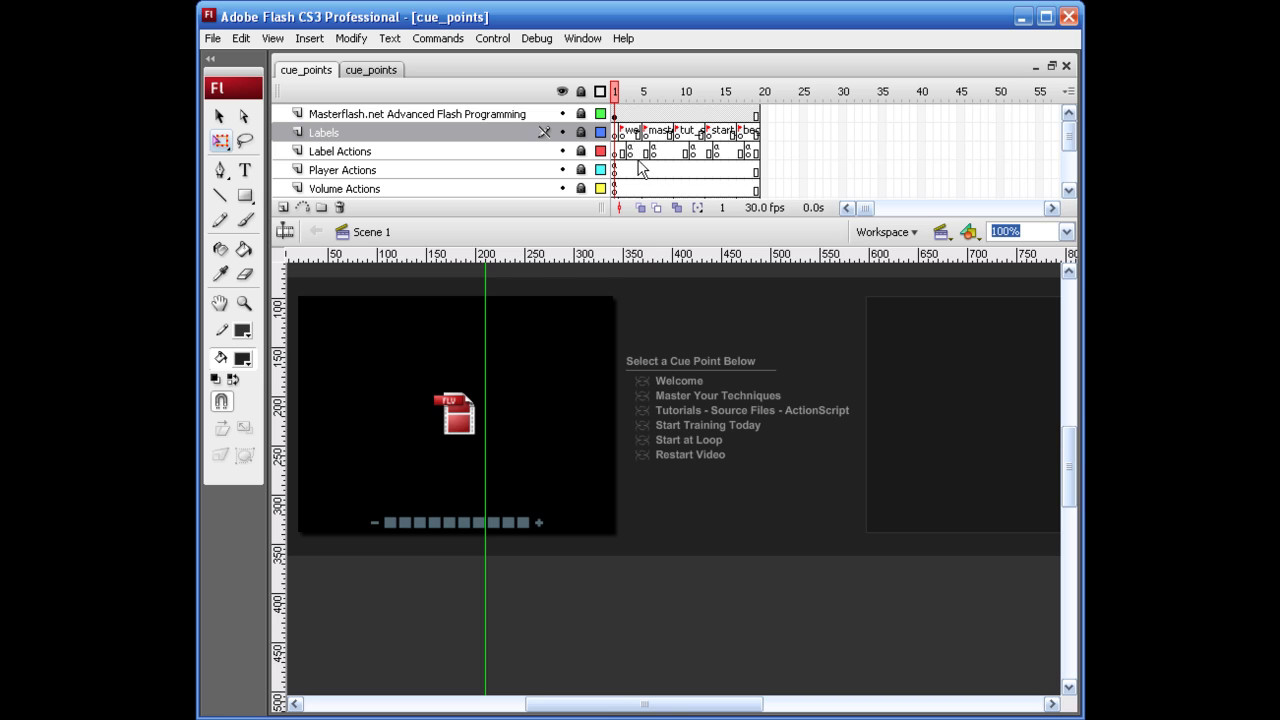
Select the cue point list, view frame 2's Welcome text, and scrub the labelled frames.
{"action": "left_click_drag", "start_coordinate": [631, 379], "coordinate": [781, 481]}
{"action": "left_click", "coordinate": [623, 133]}
{"action": "left_click", "coordinate": [690, 428]}
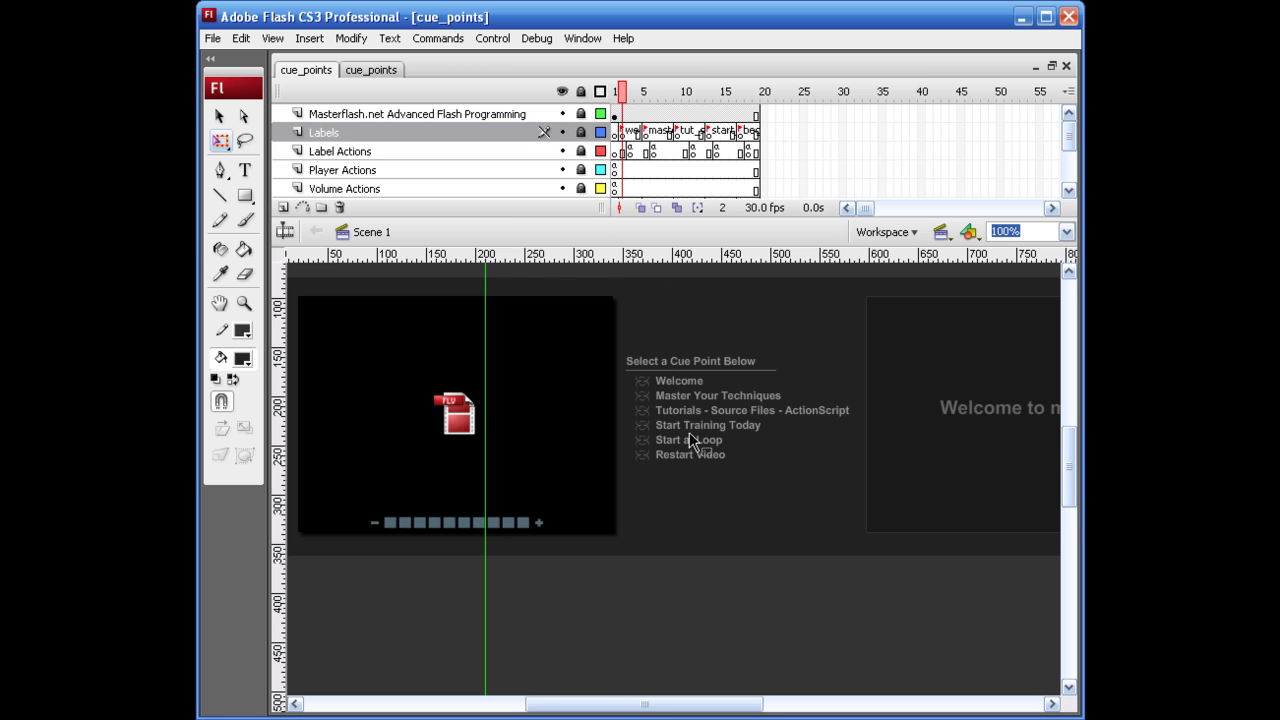
{"action": "left_click_drag", "start_coordinate": [633, 378], "coordinate": [766, 471]}
{"action": "left_click_drag", "start_coordinate": [848, 418], "coordinate": [677, 409]}
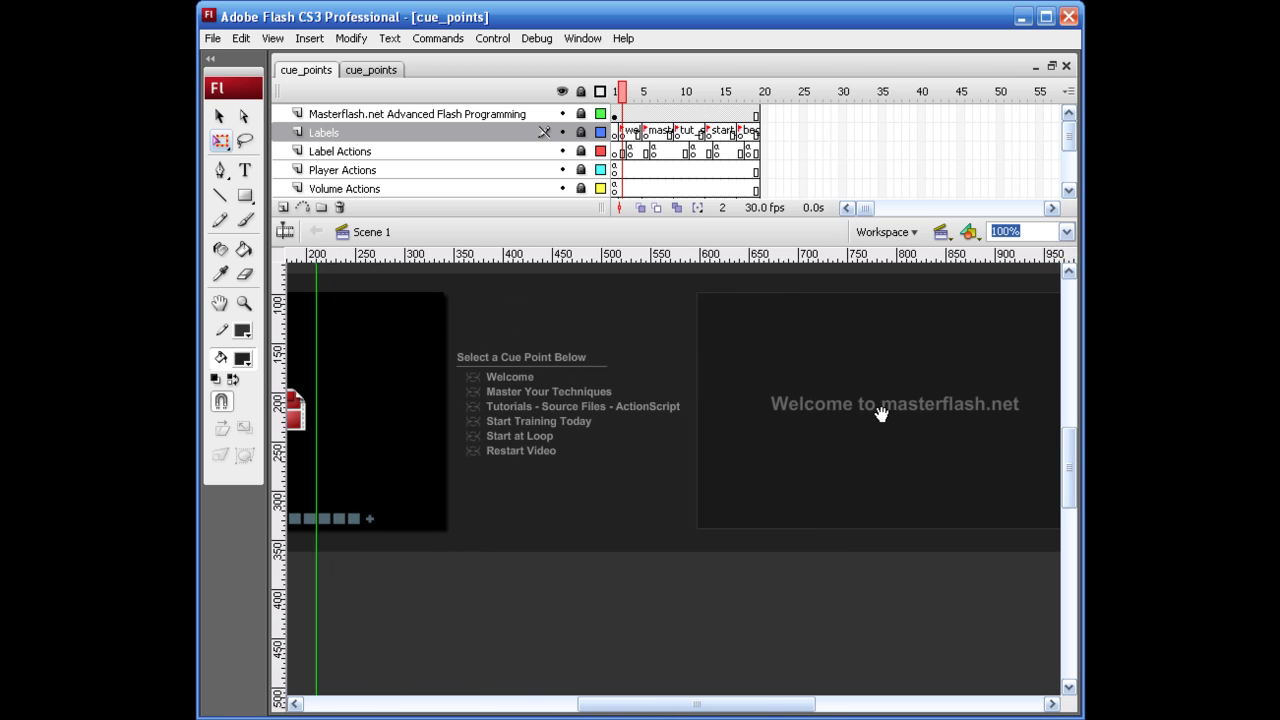
{"action": "mouse_move", "coordinate": [628, 97]}
{"action": "left_mouse_down"}
{"action": "mouse_move", "coordinate": [695, 100]}
{"action": "mouse_move", "coordinate": [621, 100]}
{"action": "left_mouse_up"}
{"action": "left_click_drag", "start_coordinate": [623, 423], "coordinate": [803, 414]}
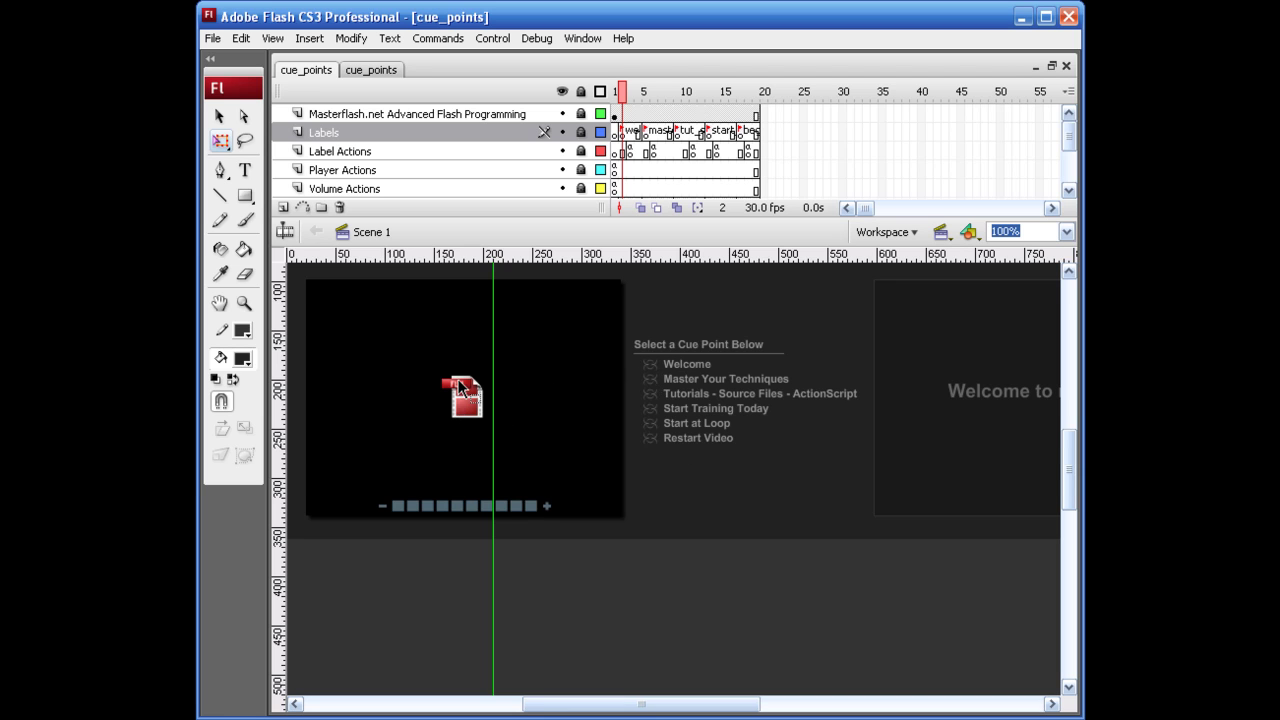
Pan to the Masterflash header, scrub the labels again, then move to the second cue_points document.
{"action": "left_click_drag", "start_coordinate": [666, 373], "coordinate": [763, 466]}
{"action": "left_click_drag", "start_coordinate": [757, 400], "coordinate": [755, 487]}
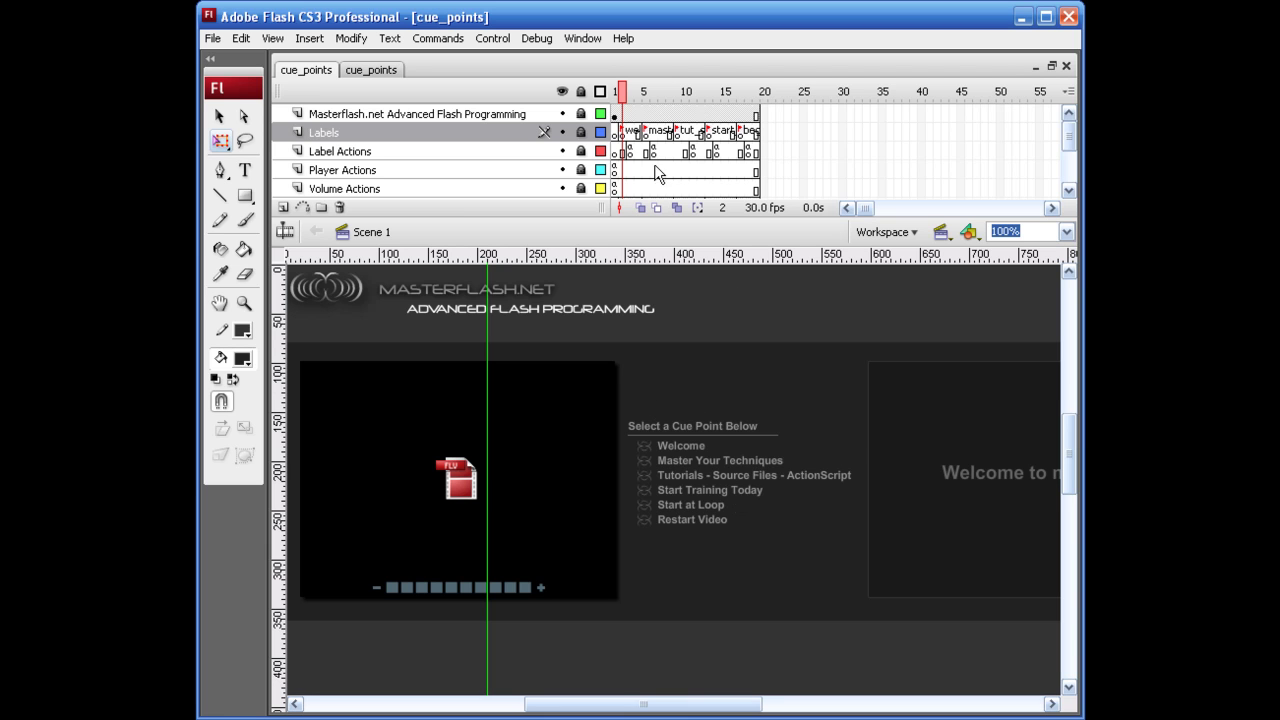
{"action": "mouse_move", "coordinate": [627, 92]}
{"action": "left_mouse_down"}
{"action": "mouse_move", "coordinate": [648, 95]}
{"action": "mouse_move", "coordinate": [614, 100]}
{"action": "left_mouse_up"}
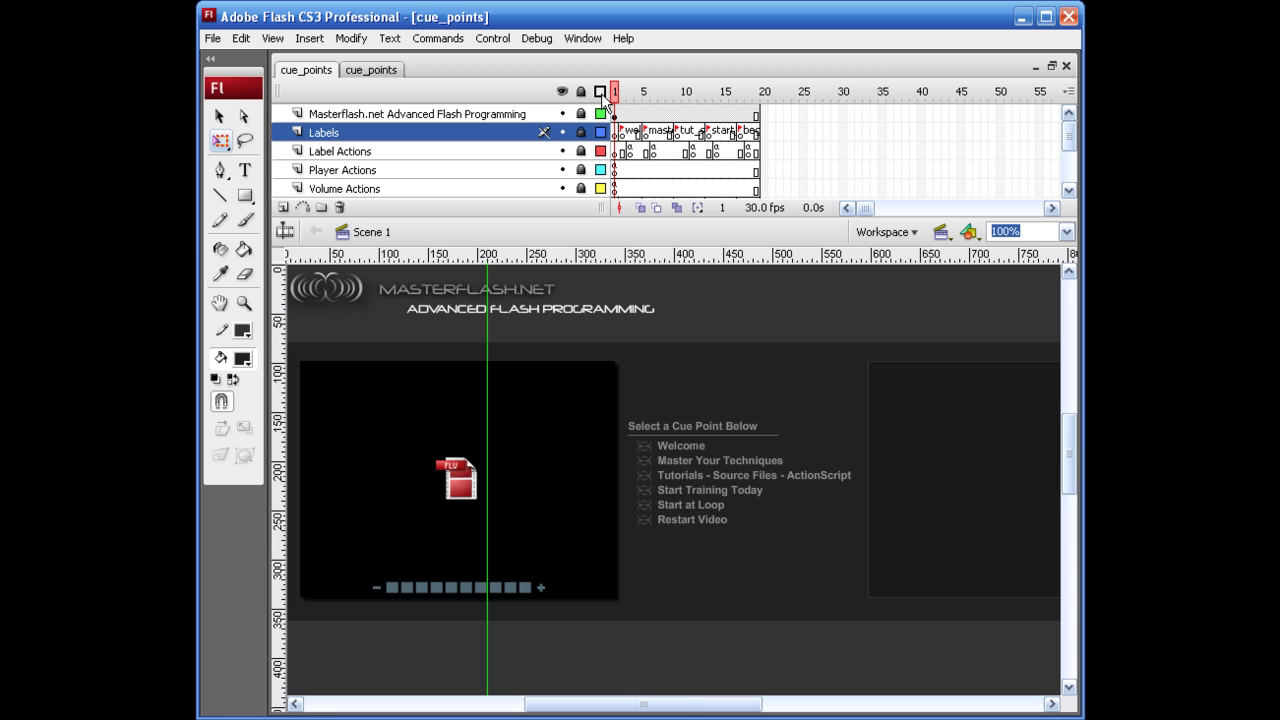
{"action": "left_click", "coordinate": [731, 391]}
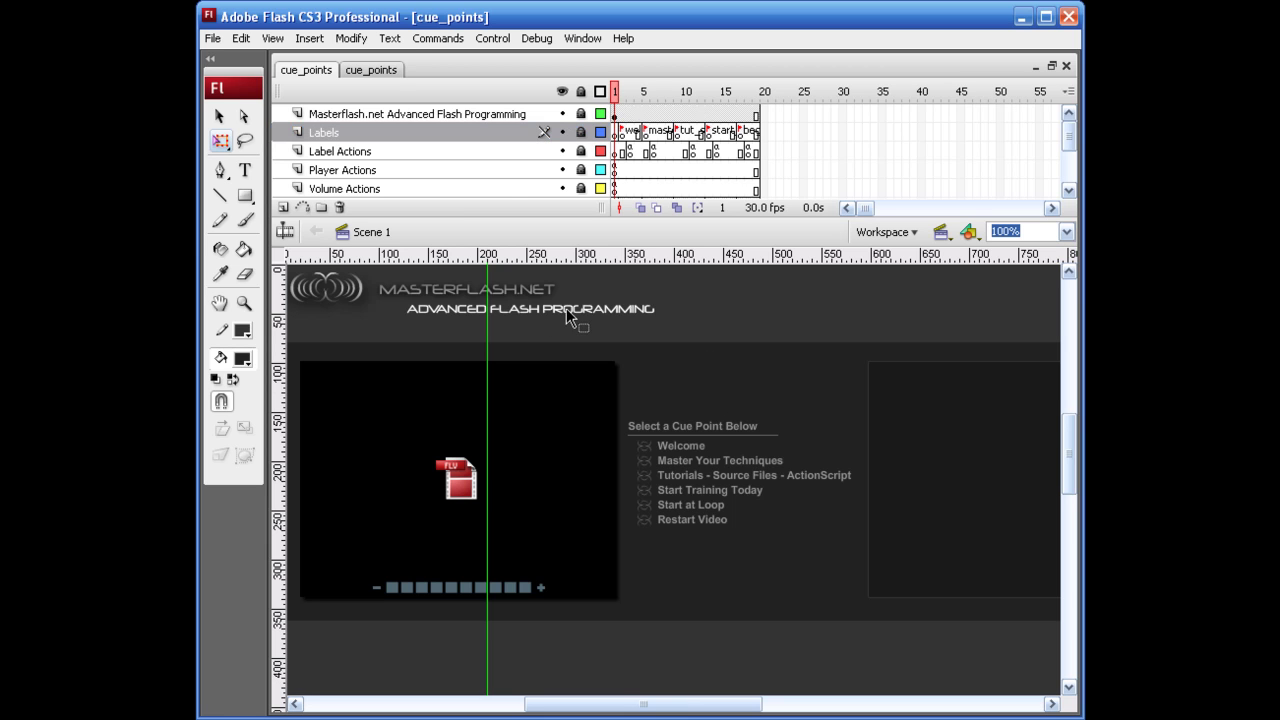
{"action": "left_click", "coordinate": [388, 72]}
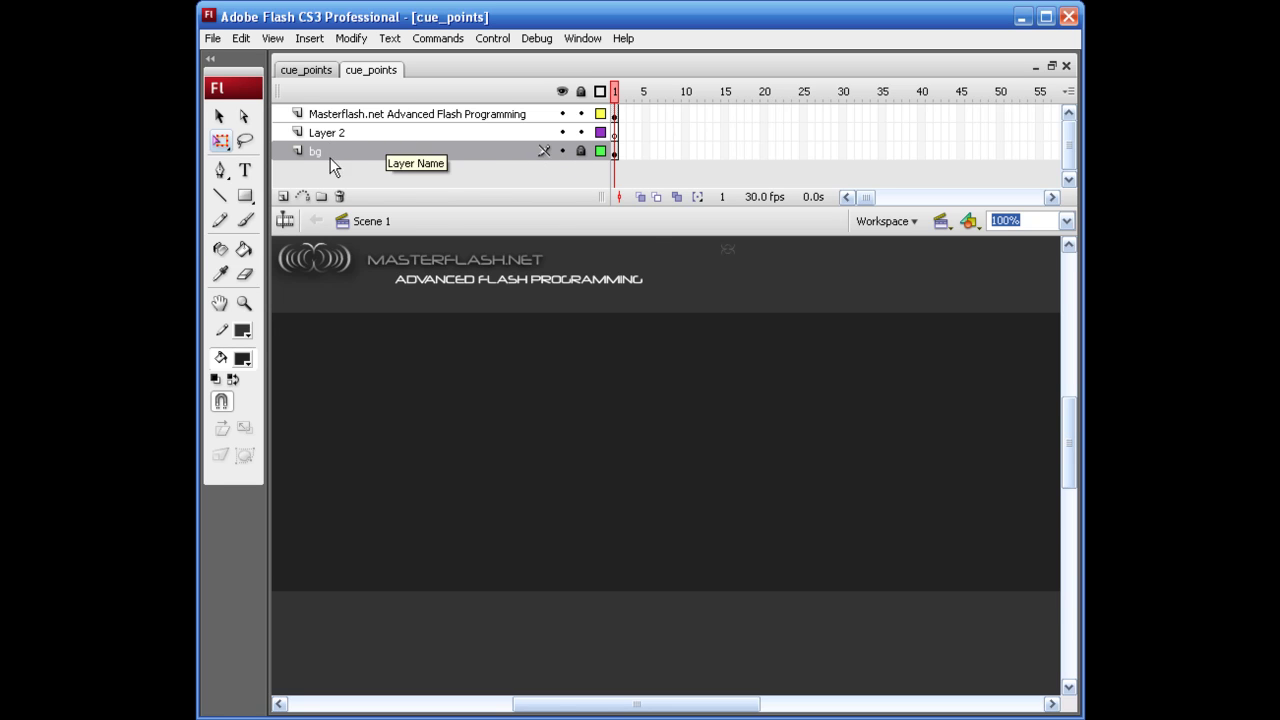
Add several layers above bg and rename Layer 2 to Labels and Layer 7 to Actions.
{"action": "left_click", "coordinate": [283, 196]}
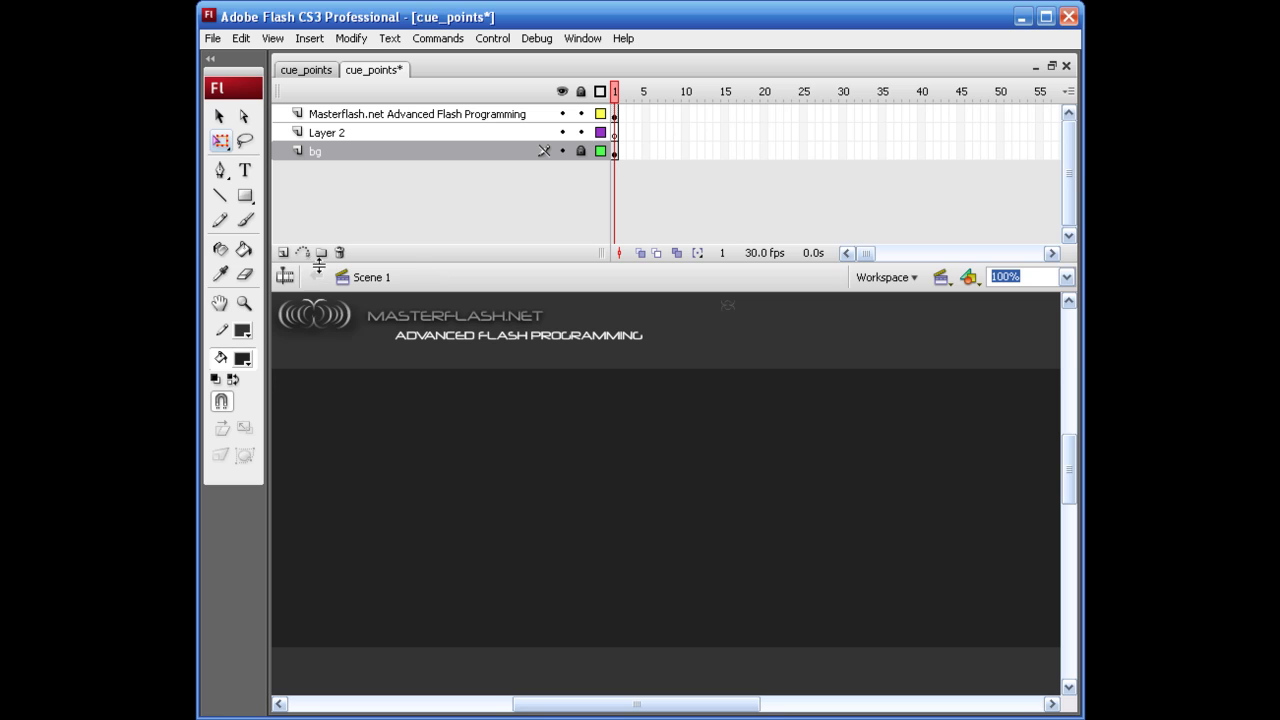
{"action": "left_click", "coordinate": [283, 253]}
{"action": "left_click", "coordinate": [283, 253]}
{"action": "left_click", "coordinate": [283, 253]}
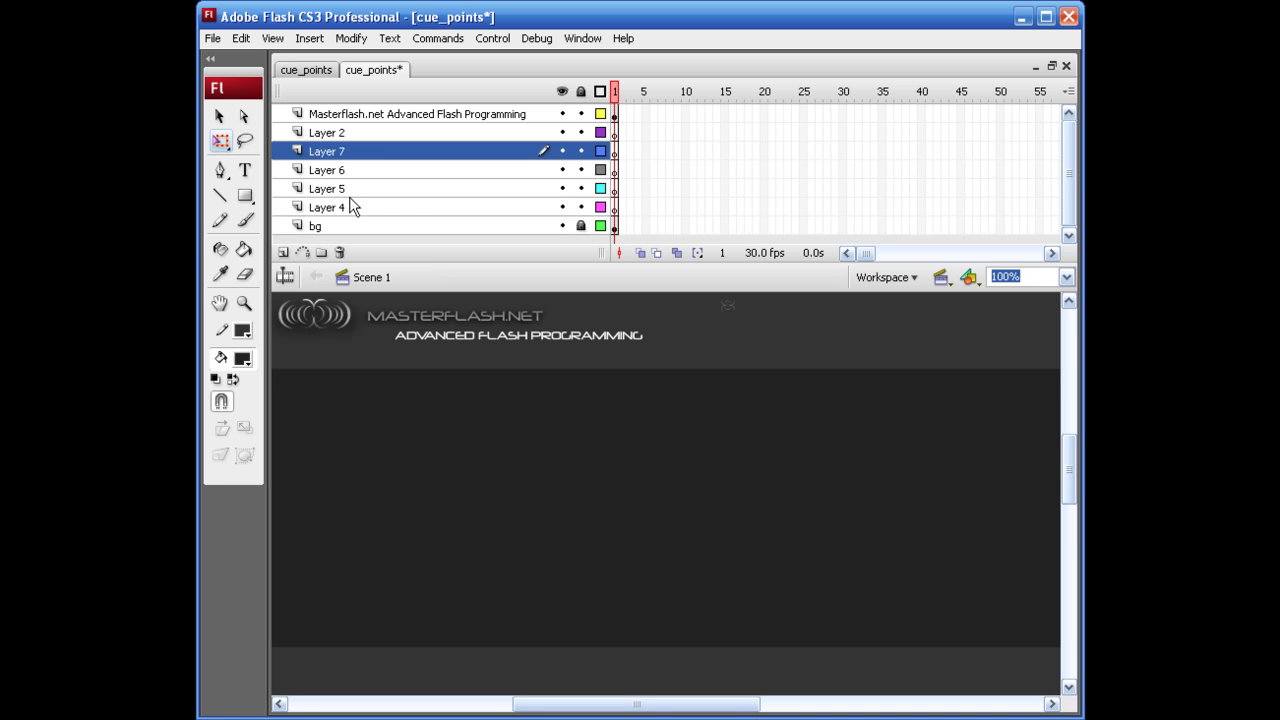
{"action": "double_click", "coordinate": [335, 132]}
{"action": "type", "text": "Labels"}
{"action": "key", "text": "Return"}
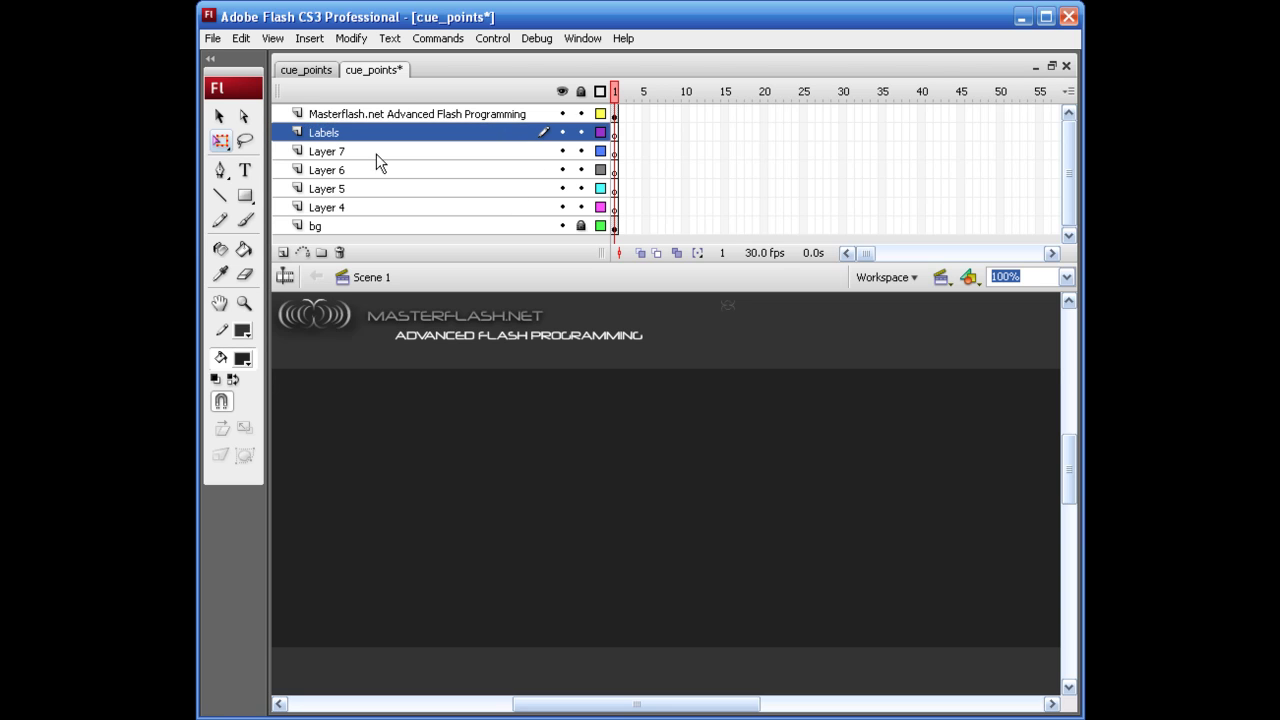
{"action": "double_click", "coordinate": [348, 151]}
{"action": "type", "text": "Actions"}
{"action": "key", "text": "Return"}
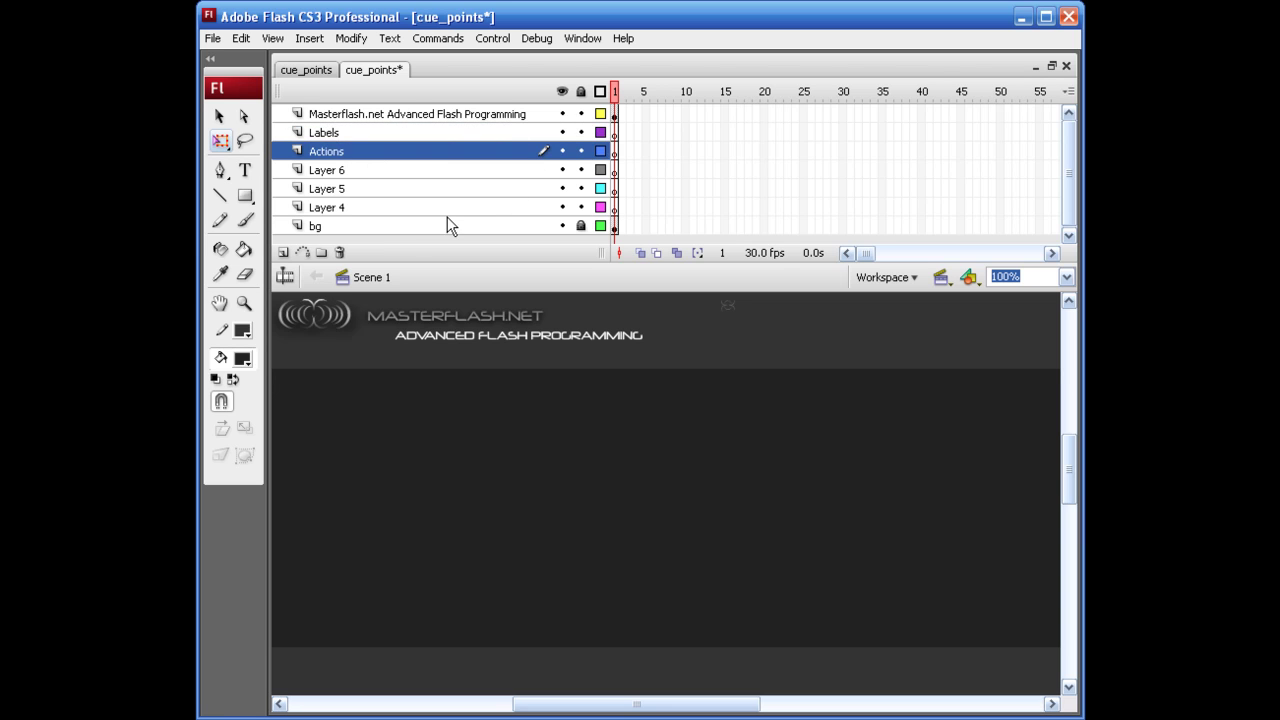
Rename Layer 6 to Player Actions and Layer 5 to Volume Actions, then save.
{"action": "double_click", "coordinate": [325, 170]}
{"action": "type", "text": "Player "}
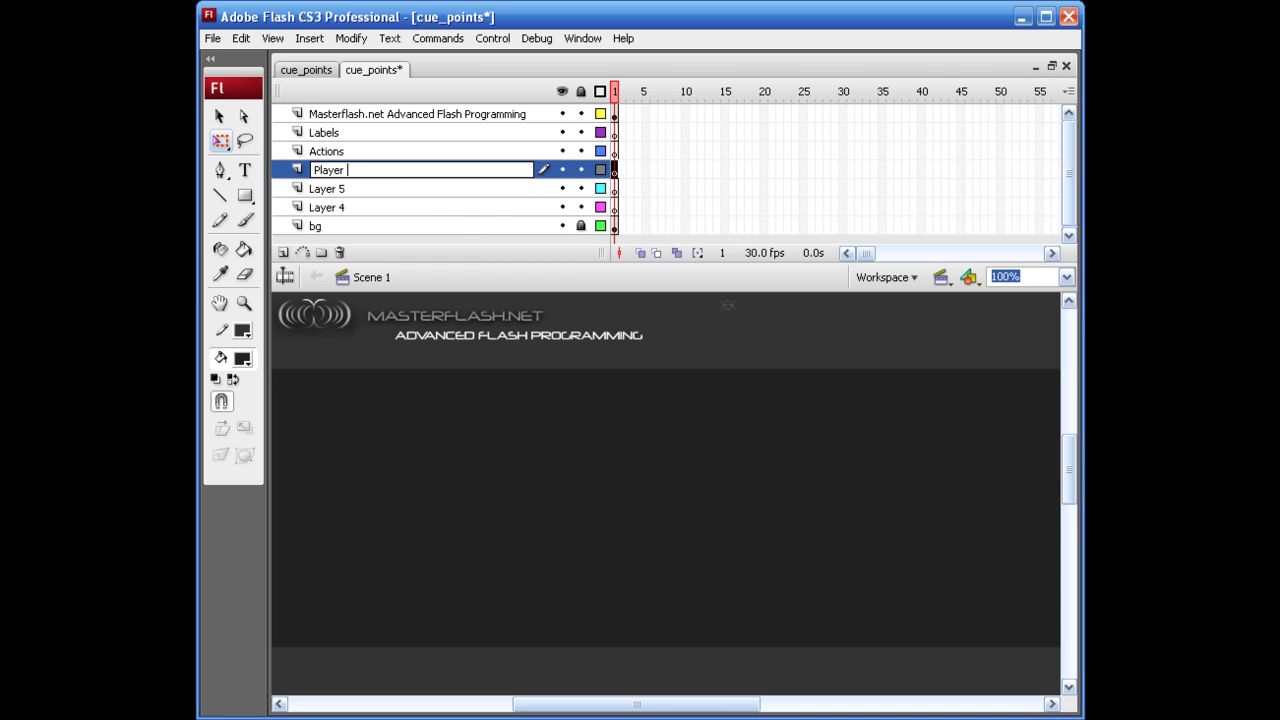
{"action": "type", "text": "Actions"}
{"action": "key", "text": "Return"}
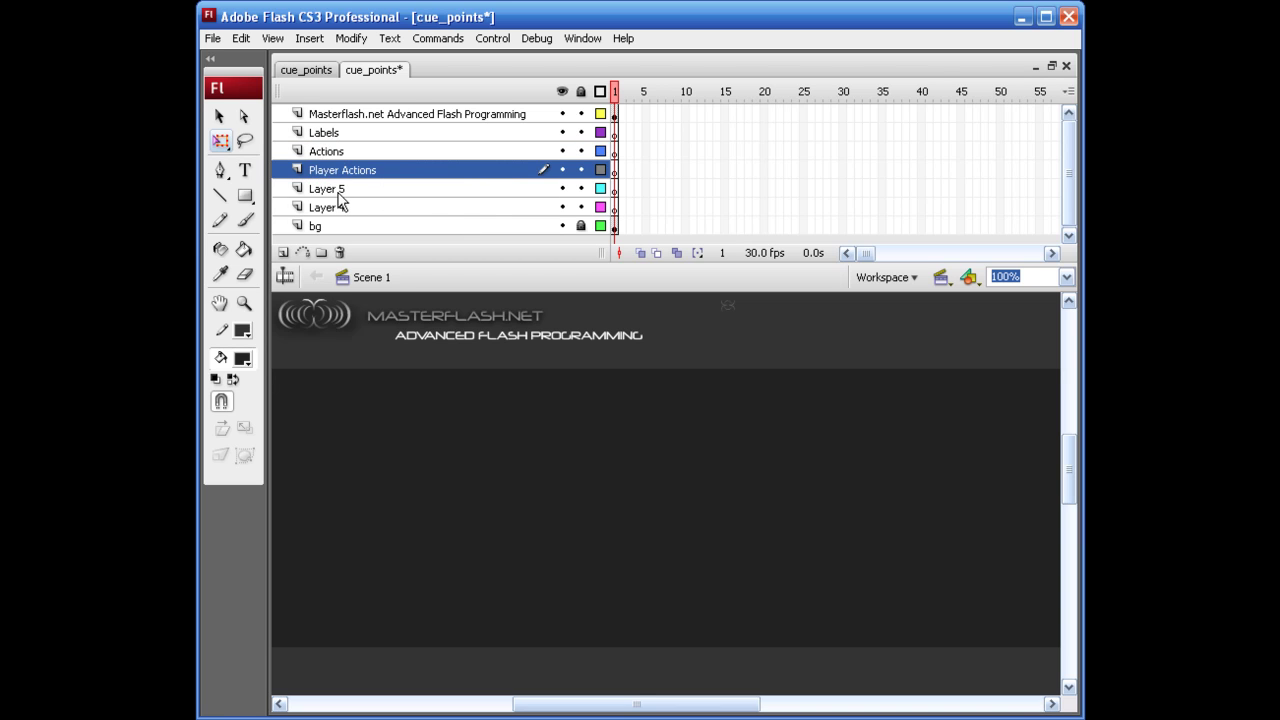
{"action": "double_click", "coordinate": [337, 189]}
{"action": "type", "text": "Volume "}
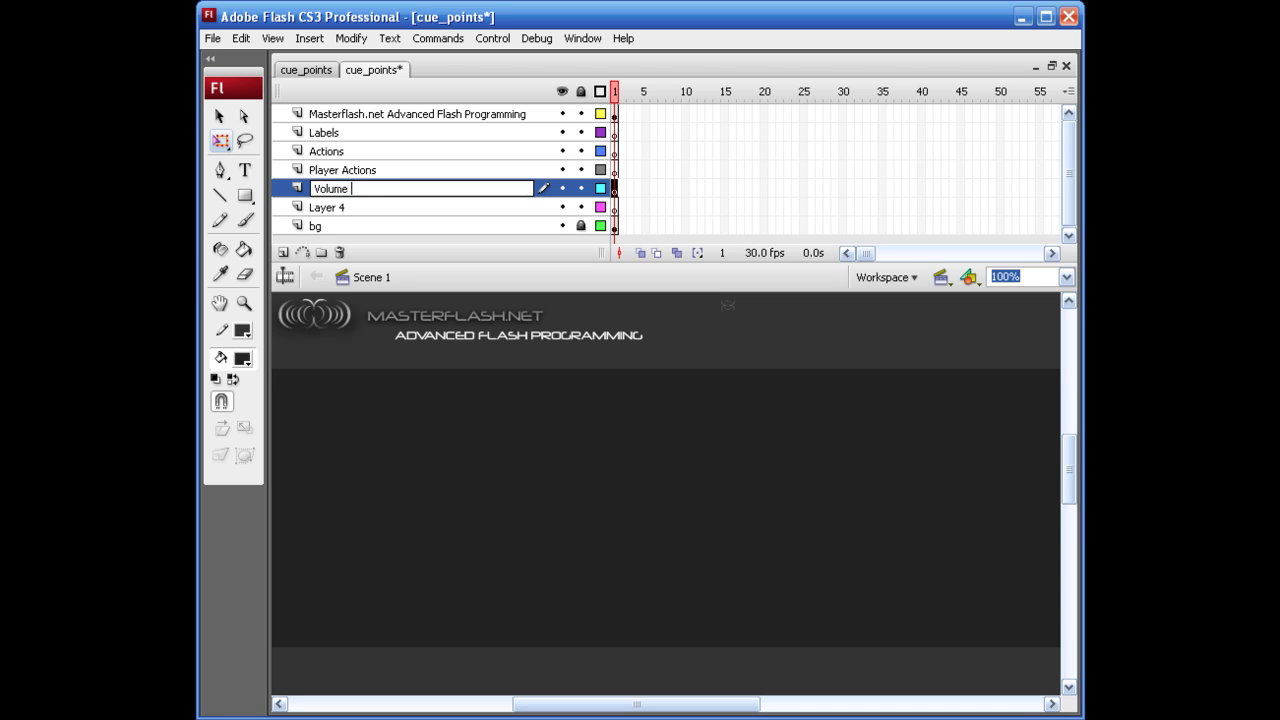
{"action": "type", "text": "Actions"}
{"action": "key", "text": "Return"}
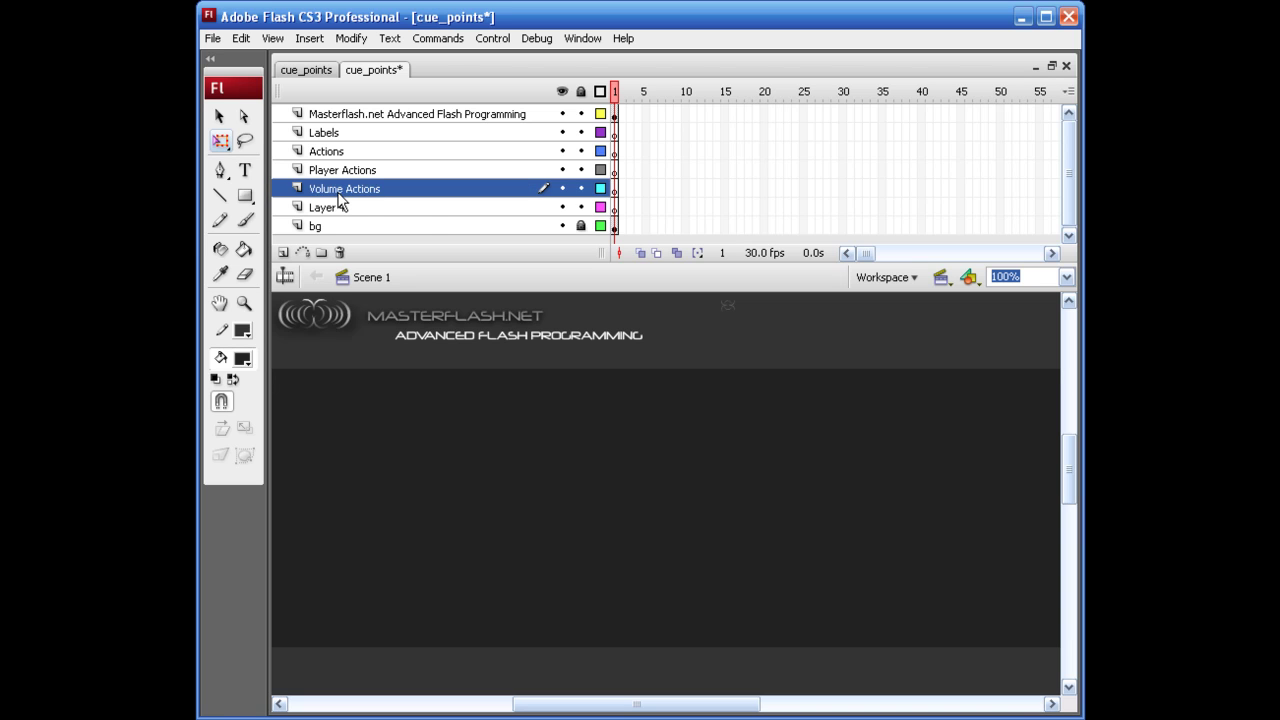
{"action": "left_click", "coordinate": [380, 207]}
{"action": "key", "text": "ctrl+s"}
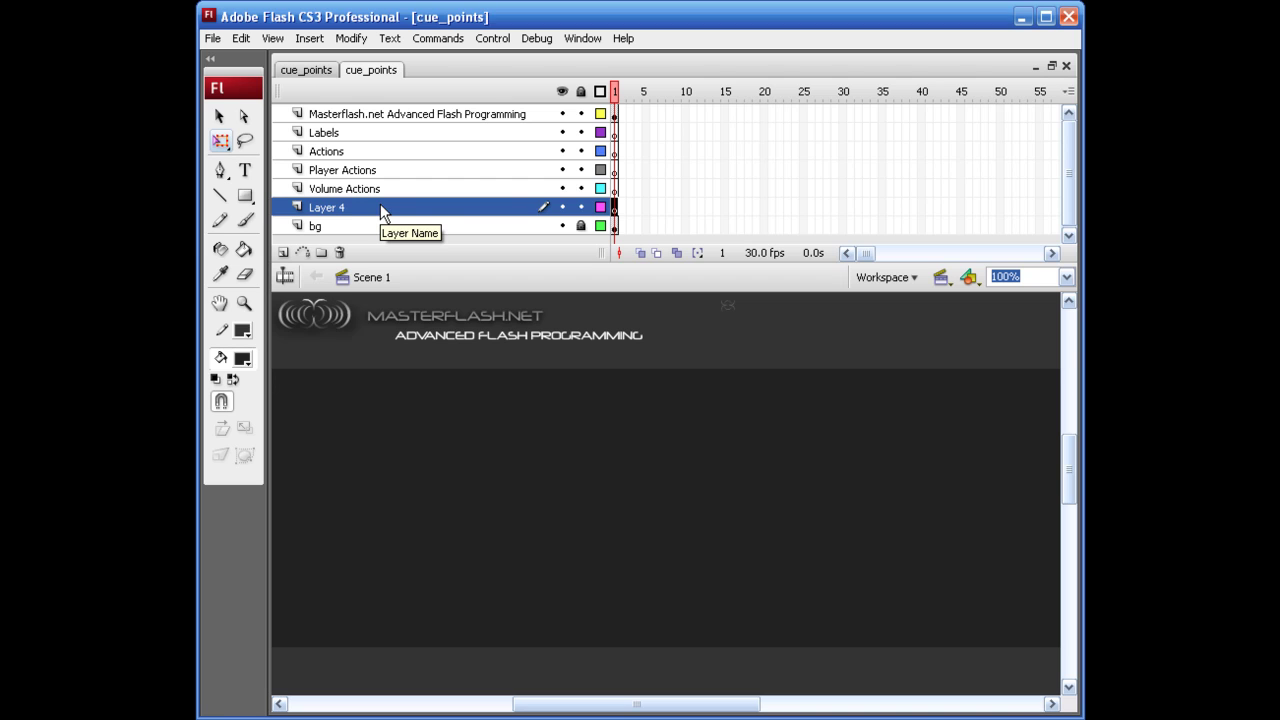
Rename Layer 4 to FLV Playback.
{"action": "left_click", "coordinate": [357, 183]}
{"action": "left_click", "coordinate": [376, 208]}
{"action": "double_click", "coordinate": [355, 207]}
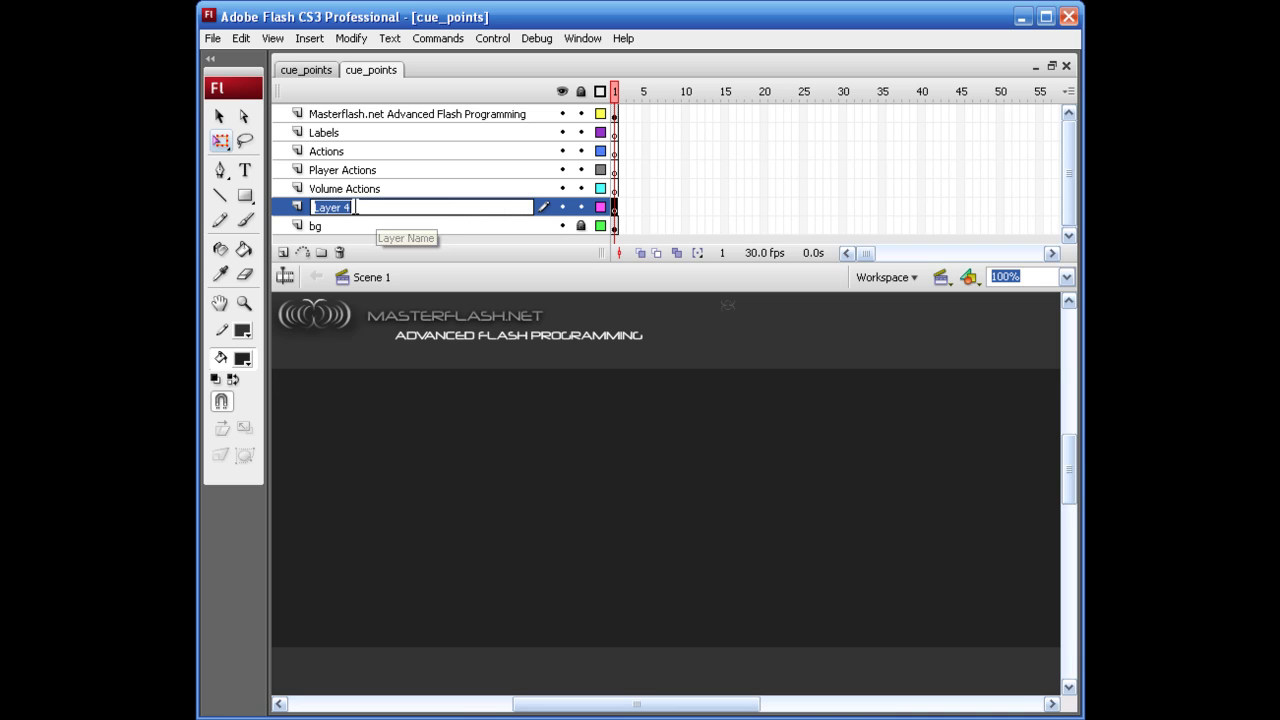
{"action": "type", "text": "FLV "}
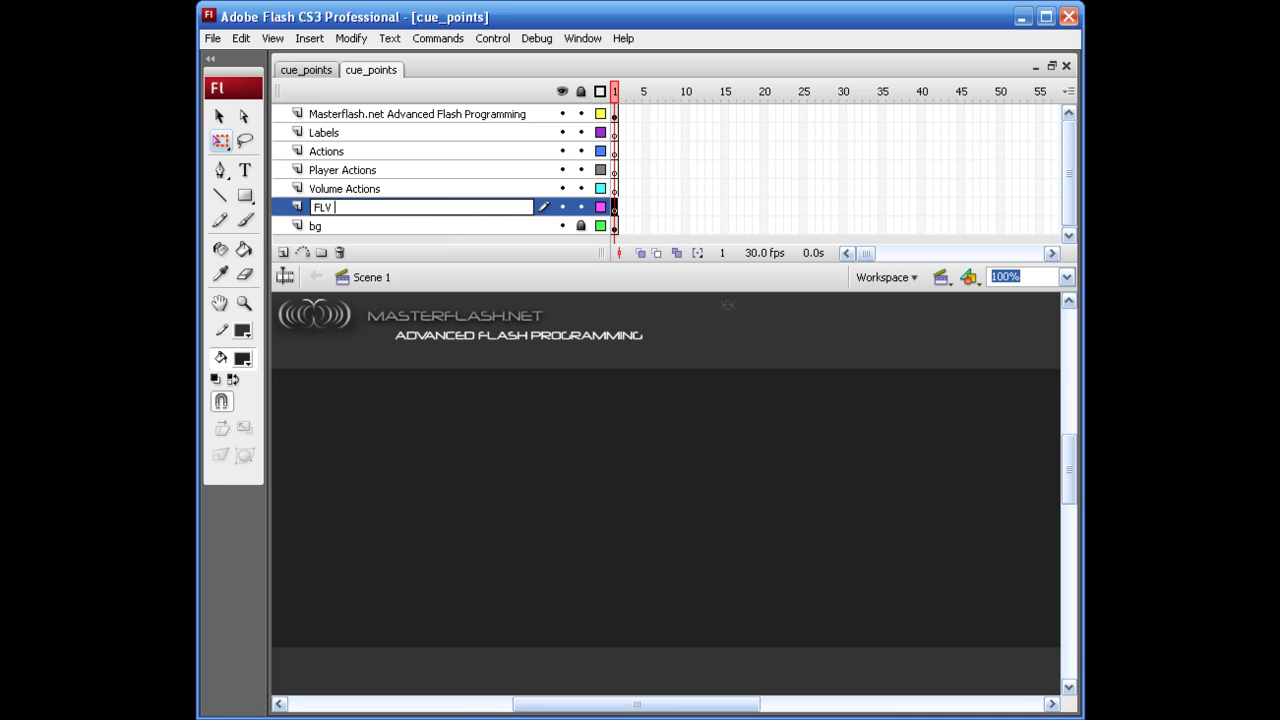
{"action": "type", "text": "Playback"}
{"action": "key", "text": "Return"}
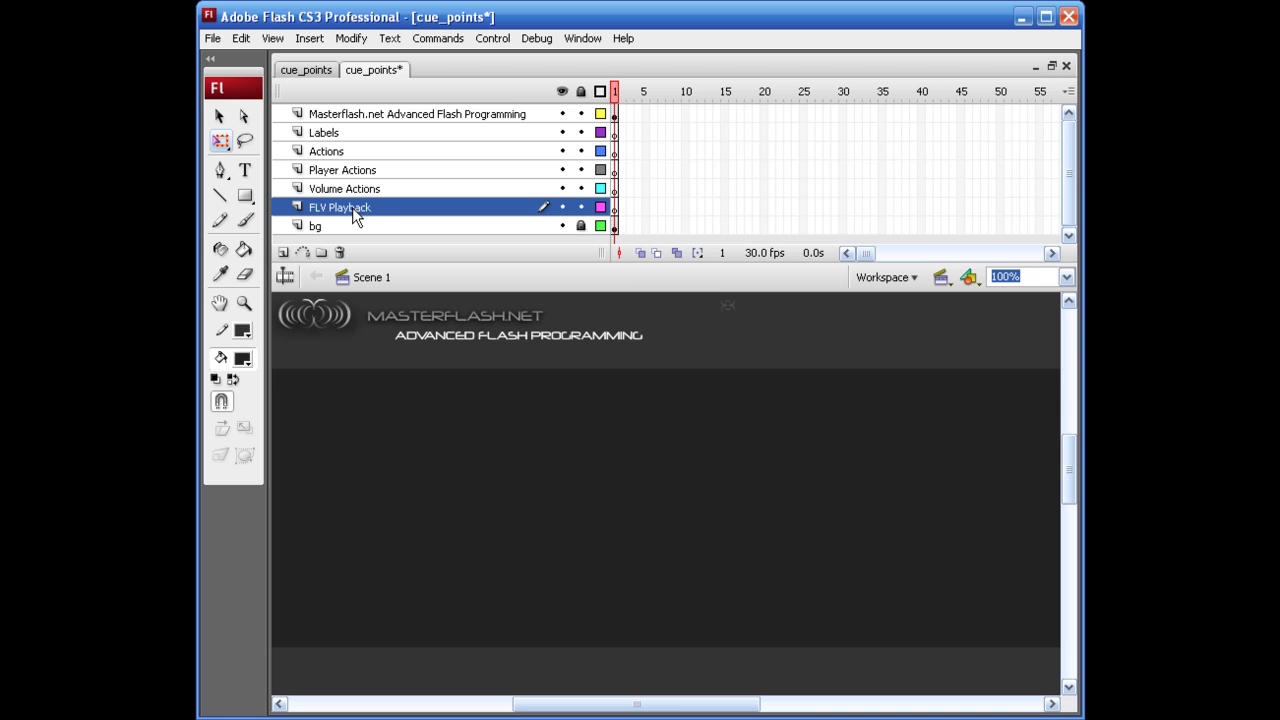
Add two more layers, rename Layer 9 to Cue Transitions, and save.
{"action": "left_click", "coordinate": [283, 253]}
{"action": "left_click", "coordinate": [283, 253]}
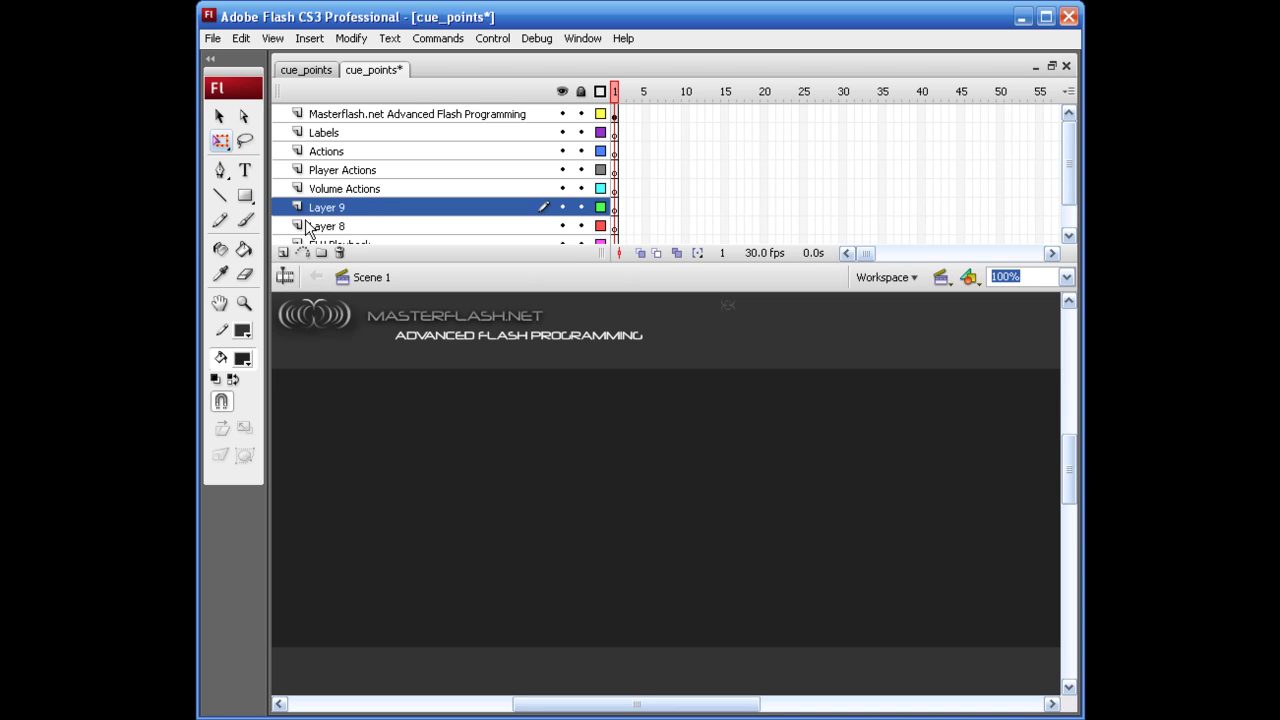
{"action": "double_click", "coordinate": [333, 208]}
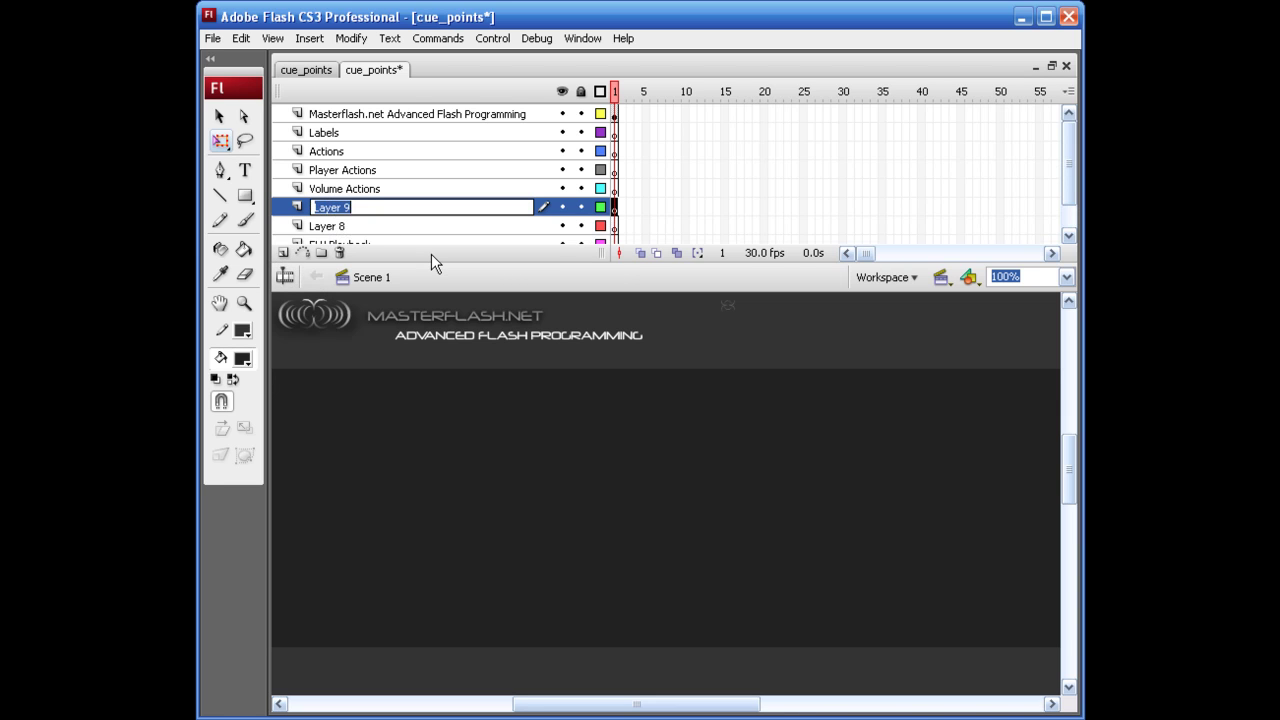
{"action": "type", "text": "Cue Transitions"}
{"action": "key", "text": "Return"}
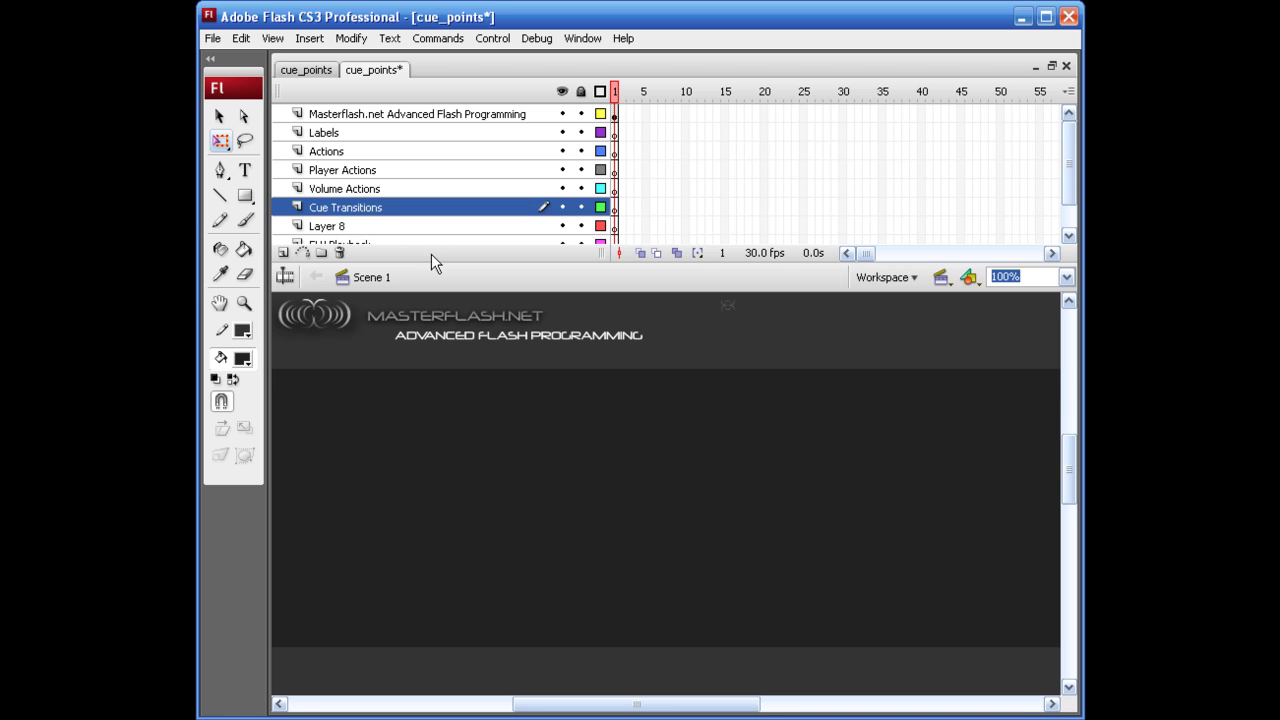
{"action": "key", "text": "ctrl+s"}
Rename Layer 8 to FLV background.
{"action": "left_click", "coordinate": [346, 227]}
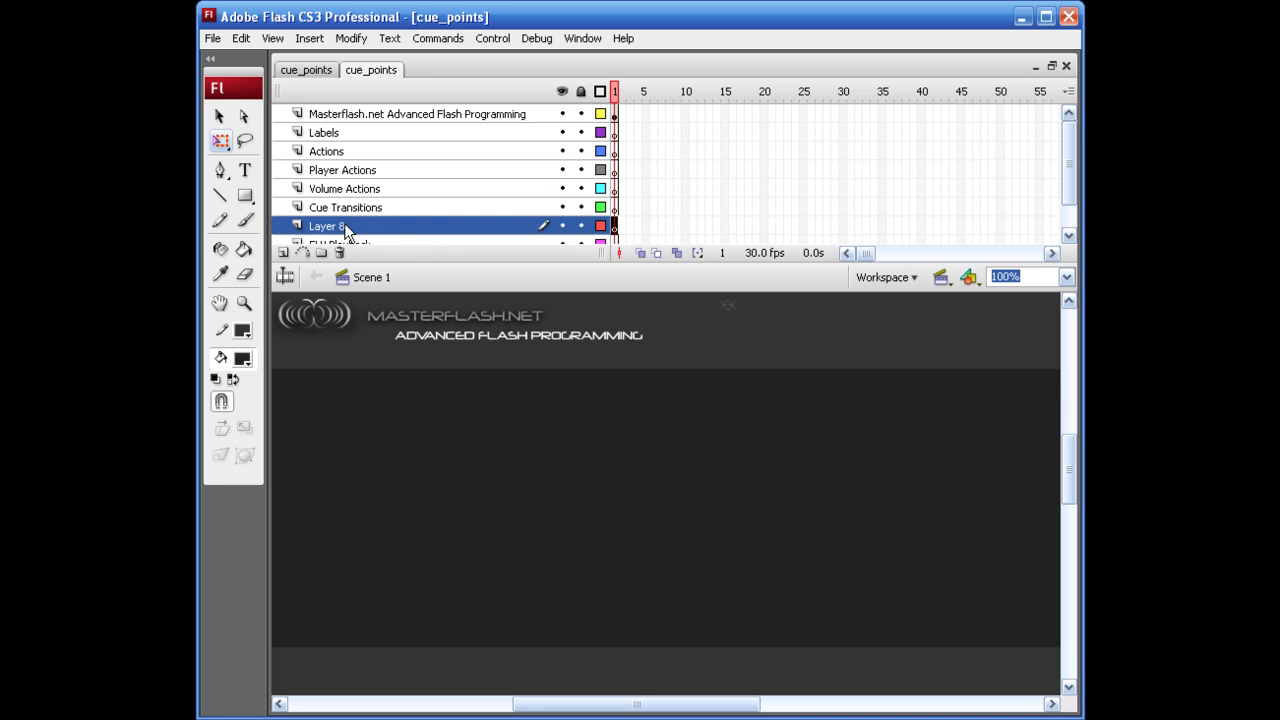
{"action": "scroll", "coordinate": [346, 230], "scroll_direction": "down", "scroll_amount": 2}
{"action": "left_click_drag", "start_coordinate": [340, 190], "coordinate": [345, 224]}
{"action": "double_click", "coordinate": [328, 208]}
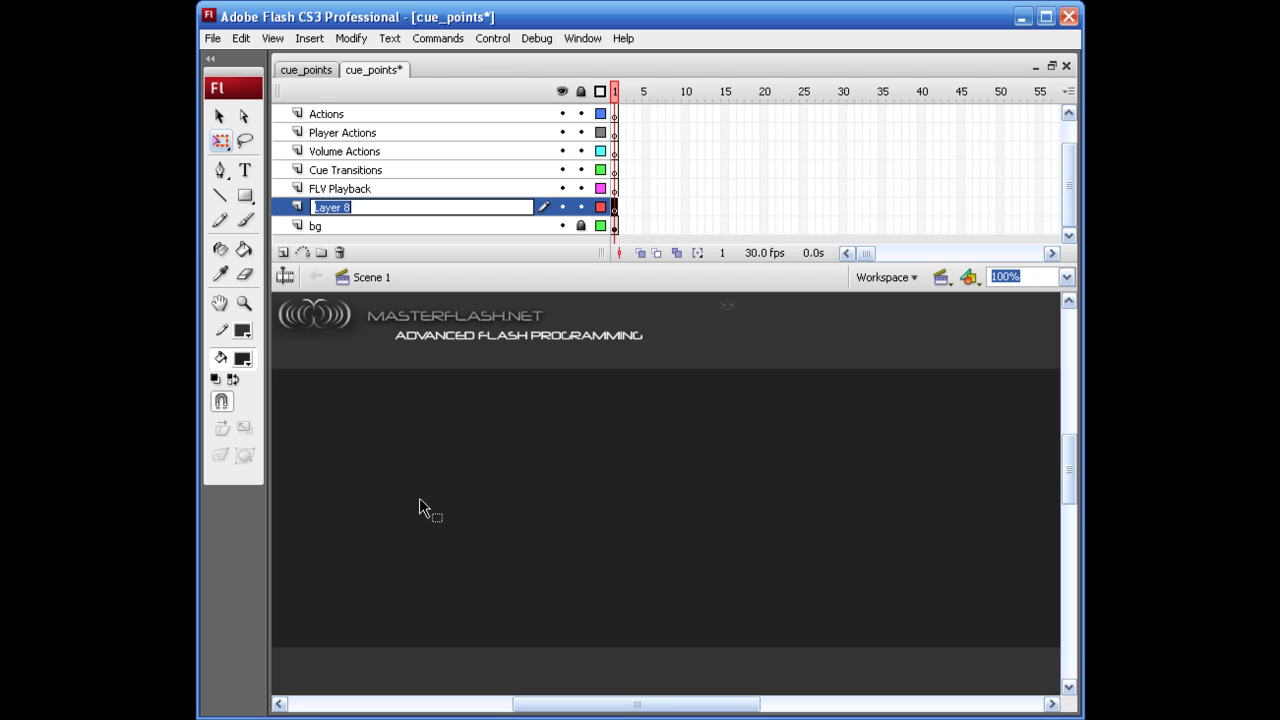
{"action": "type", "text": "FLV background"}
{"action": "left_click", "coordinate": [520, 466]}
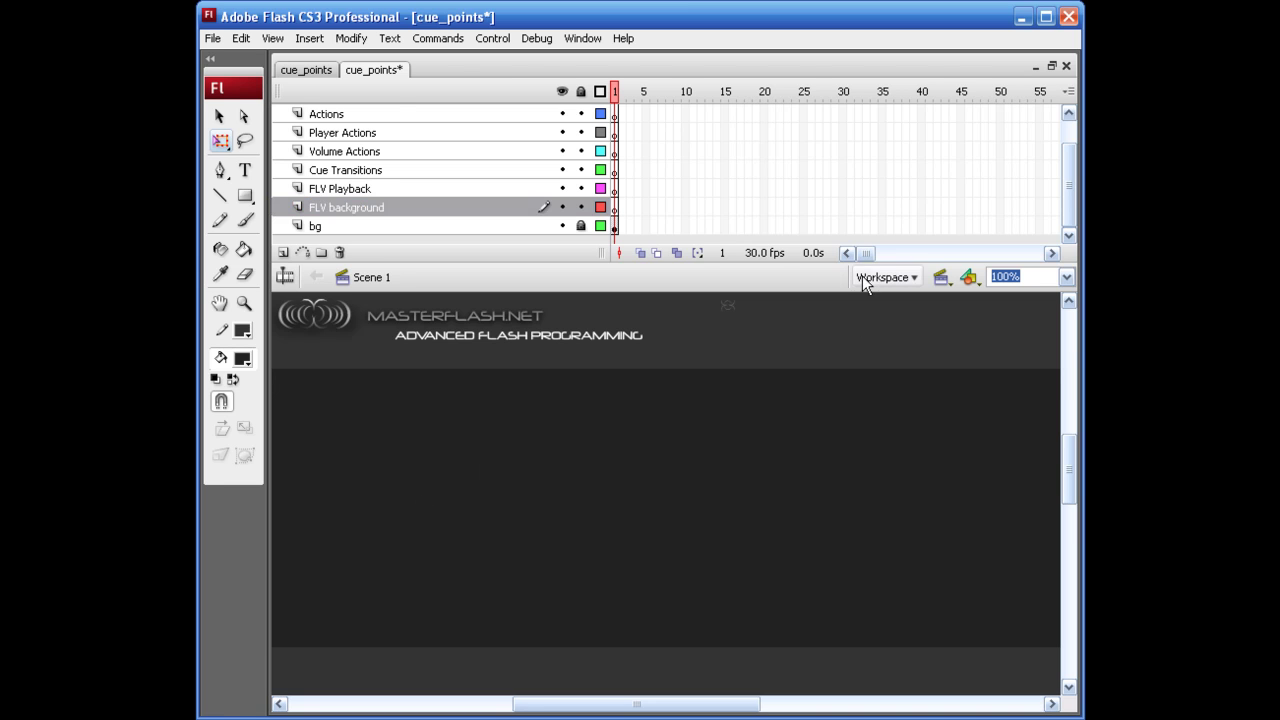
{"action": "left_click", "coordinate": [855, 213]}
{"action": "scroll", "coordinate": [850, 211], "scroll_direction": "up", "scroll_amount": 1}
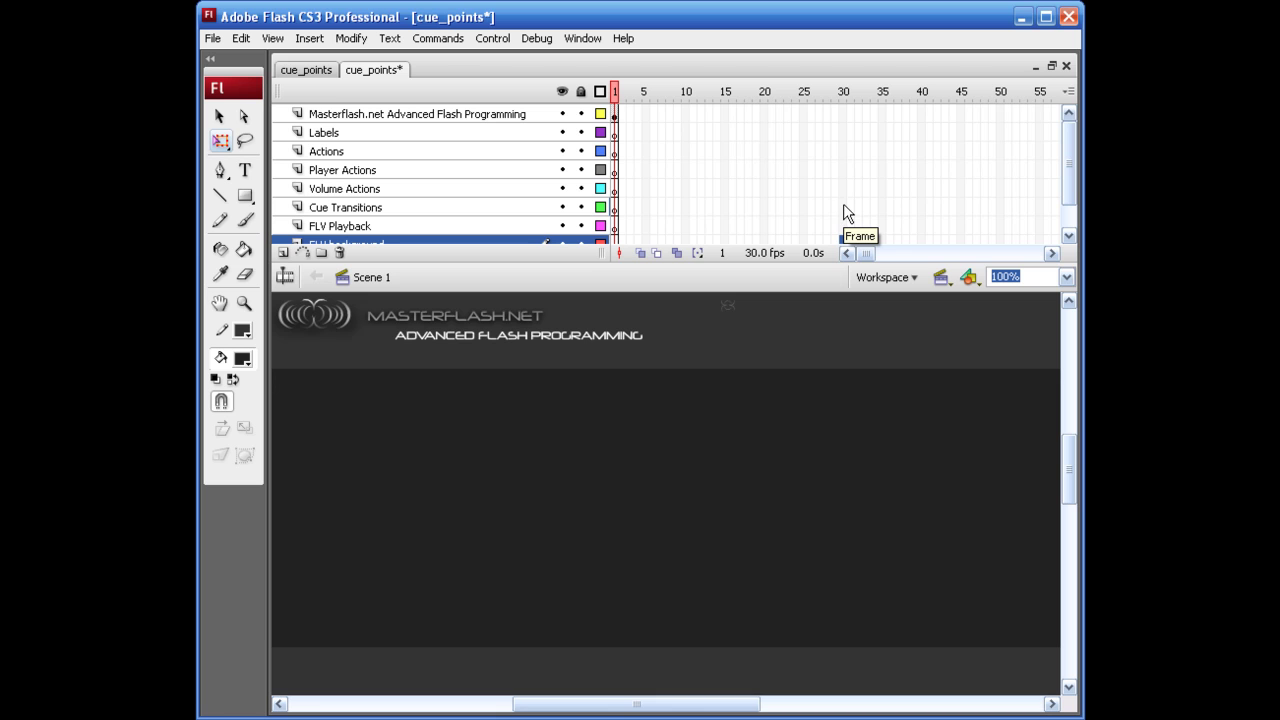
Insert frames so all layers reach frame 55, then show the Properties panel at frame 8.
{"action": "left_click_drag", "start_coordinate": [1037, 108], "coordinate": [990, 327]}
{"action": "right_click", "coordinate": [1017, 167]}
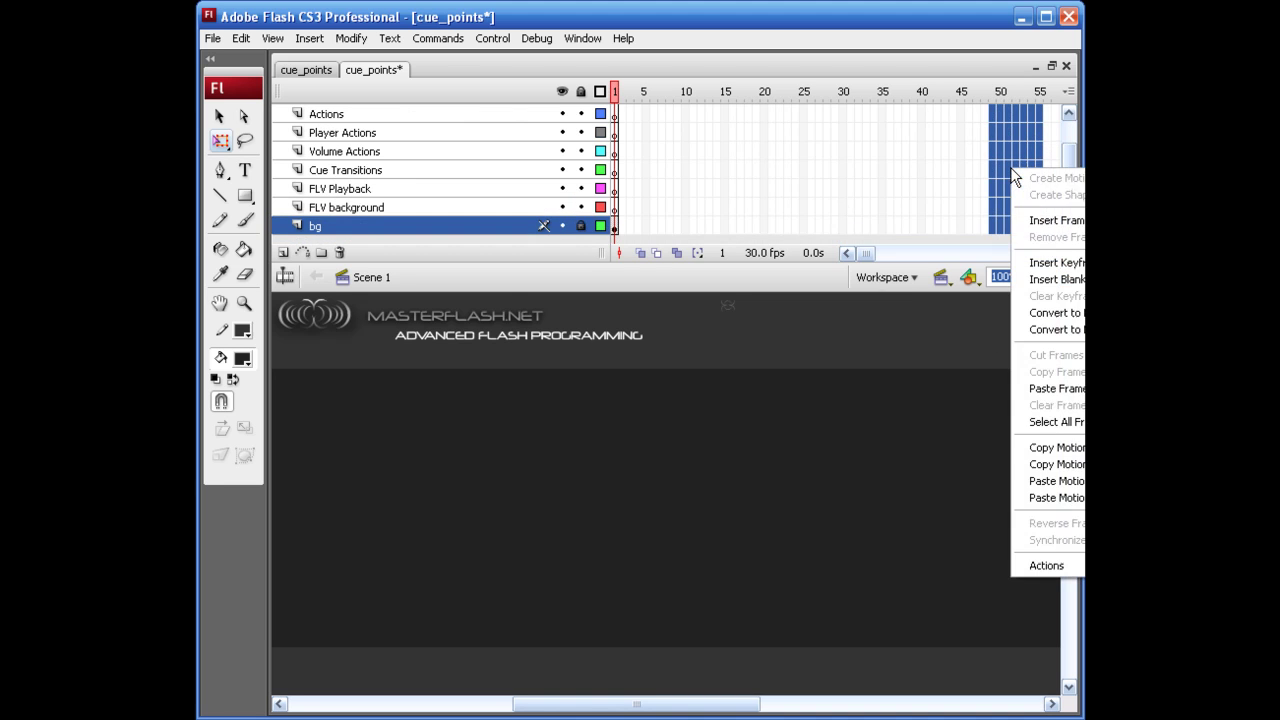
{"action": "left_click", "coordinate": [1045, 219]}
{"action": "scroll", "coordinate": [728, 174], "scroll_direction": "up", "scroll_amount": 2}
{"action": "left_click", "coordinate": [669, 170]}
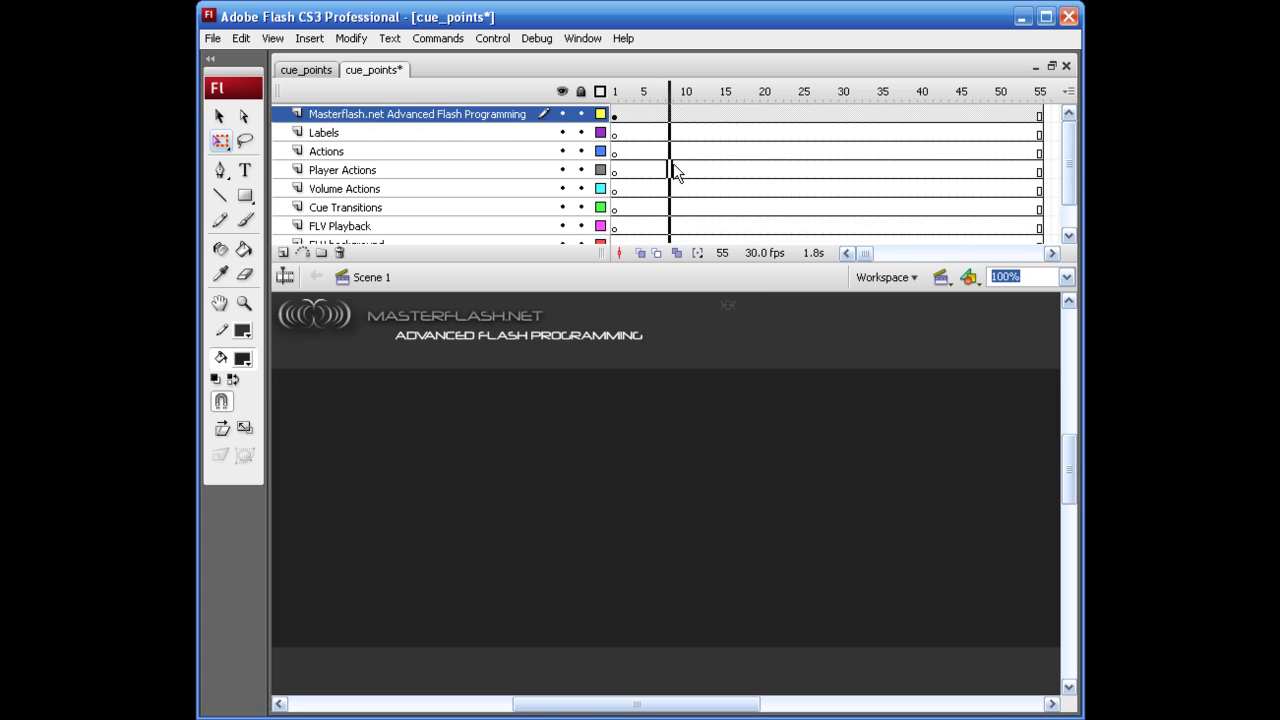
{"action": "key", "text": "ctrl+F3"}
{"action": "left_click_drag", "start_coordinate": [525, 542], "coordinate": [567, 424]}
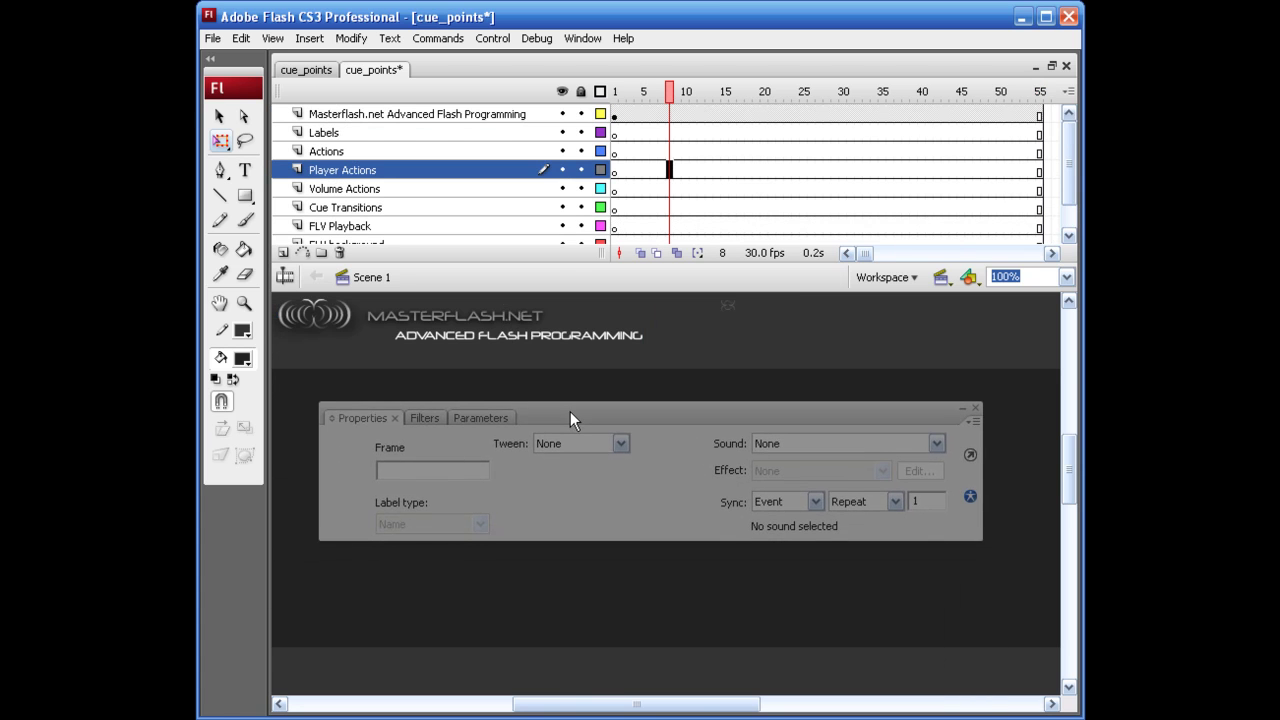
Add Labels keyframes 'welcome' at frame 2 and 'master_technique' at frame 8, then save.
{"action": "right_click", "coordinate": [621, 135]}
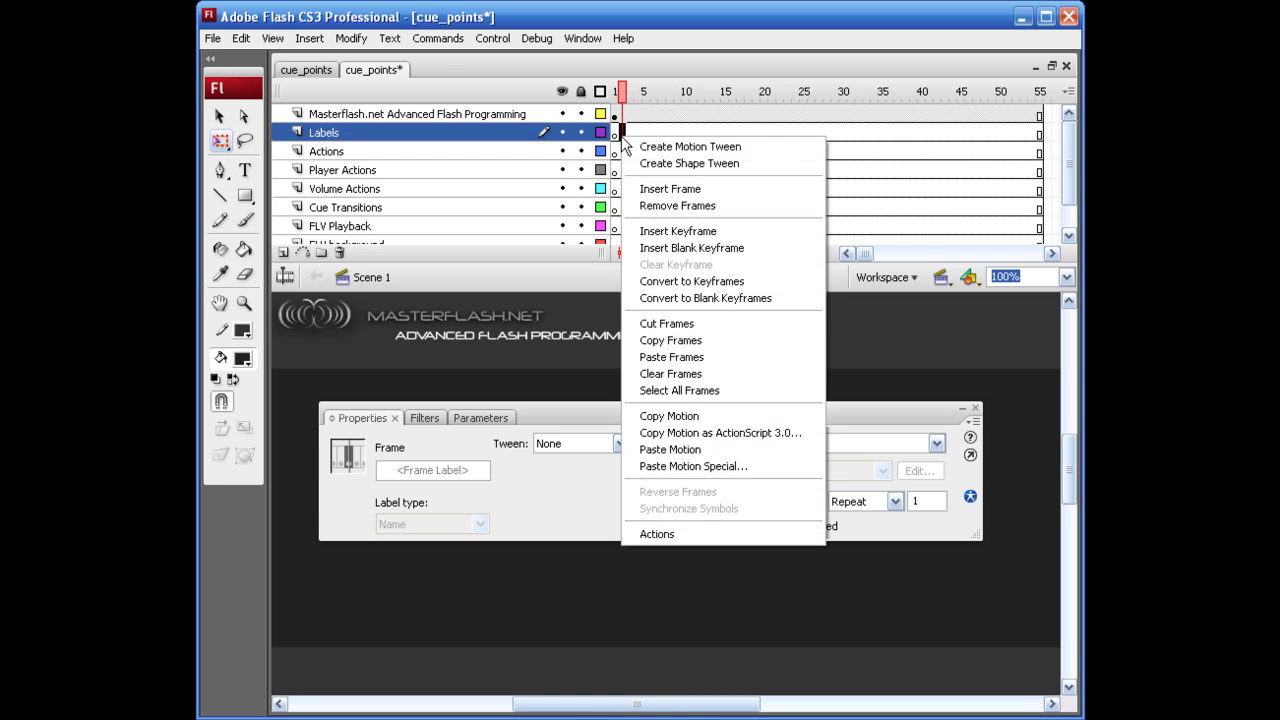
{"action": "left_click", "coordinate": [651, 230]}
{"action": "left_click", "coordinate": [449, 471]}
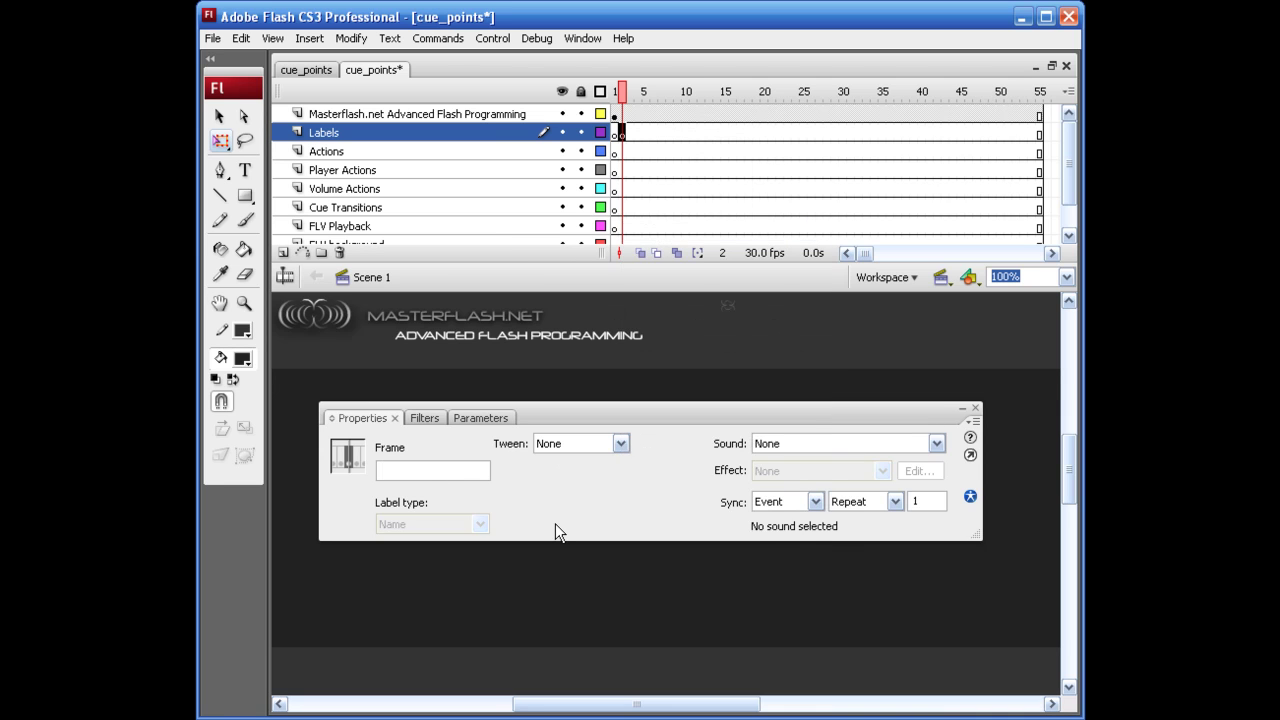
{"action": "type", "text": "welcome"}
{"action": "key", "text": "Return"}
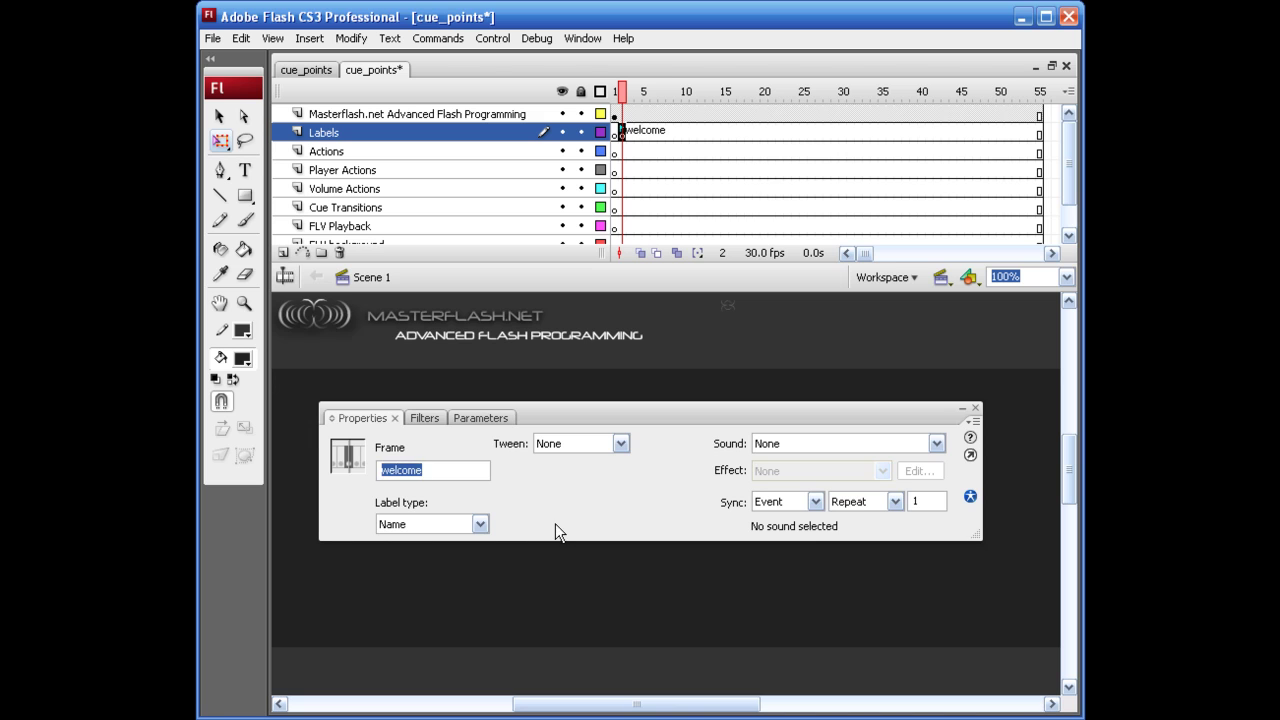
{"action": "left_click", "coordinate": [669, 131]}
{"action": "right_click", "coordinate": [669, 131]}
{"action": "left_click", "coordinate": [729, 225]}
{"action": "left_click", "coordinate": [458, 469]}
{"action": "type", "text": "master_technique"}
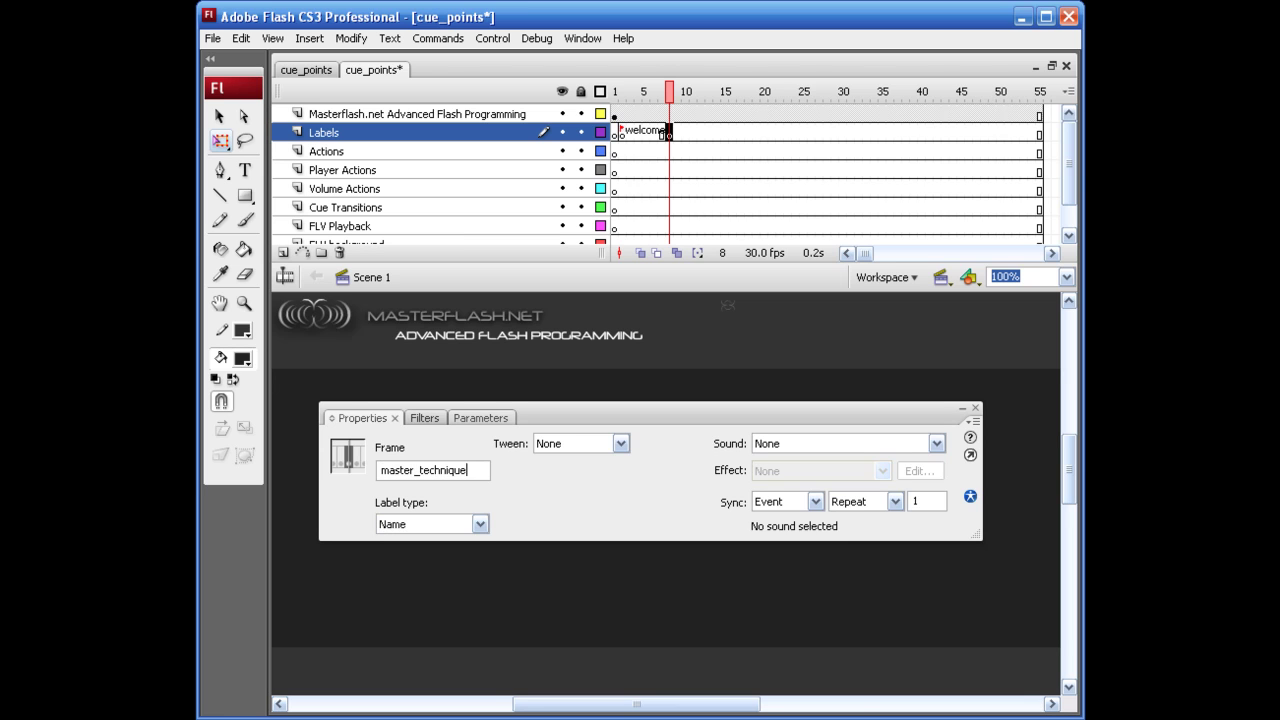
{"action": "key", "text": "Return"}
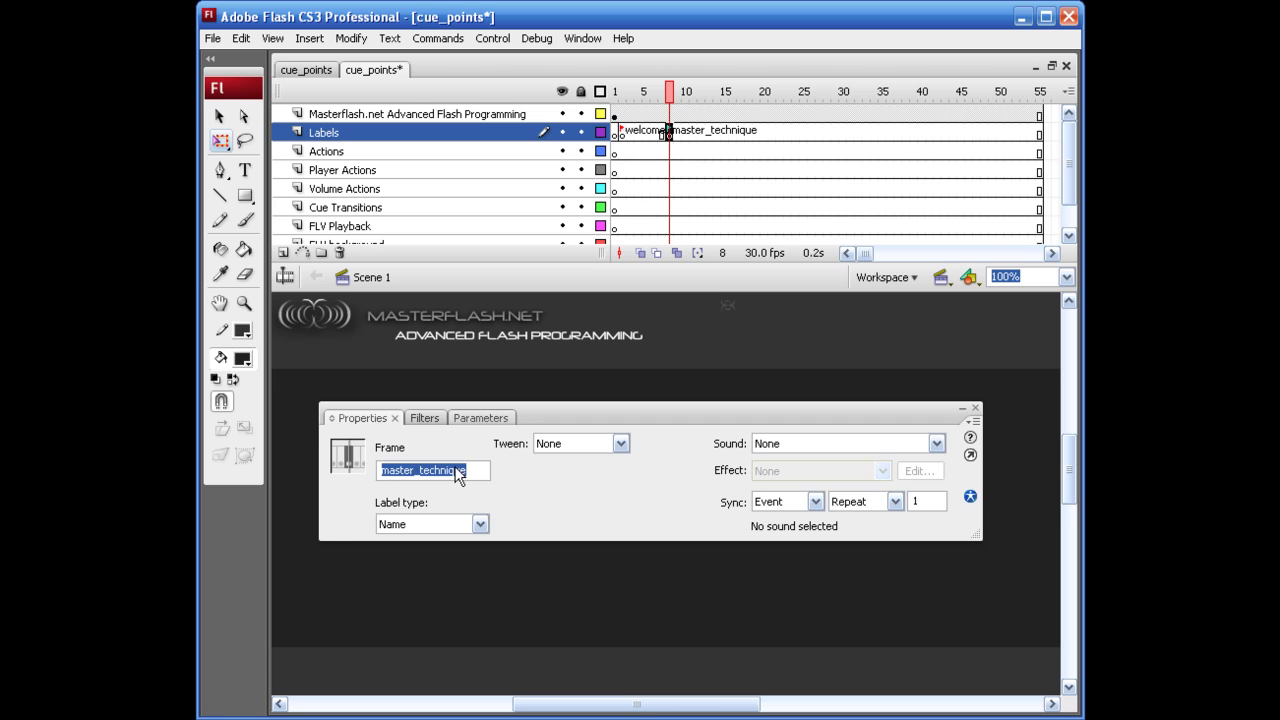
{"action": "key", "text": "ctrl+s"}
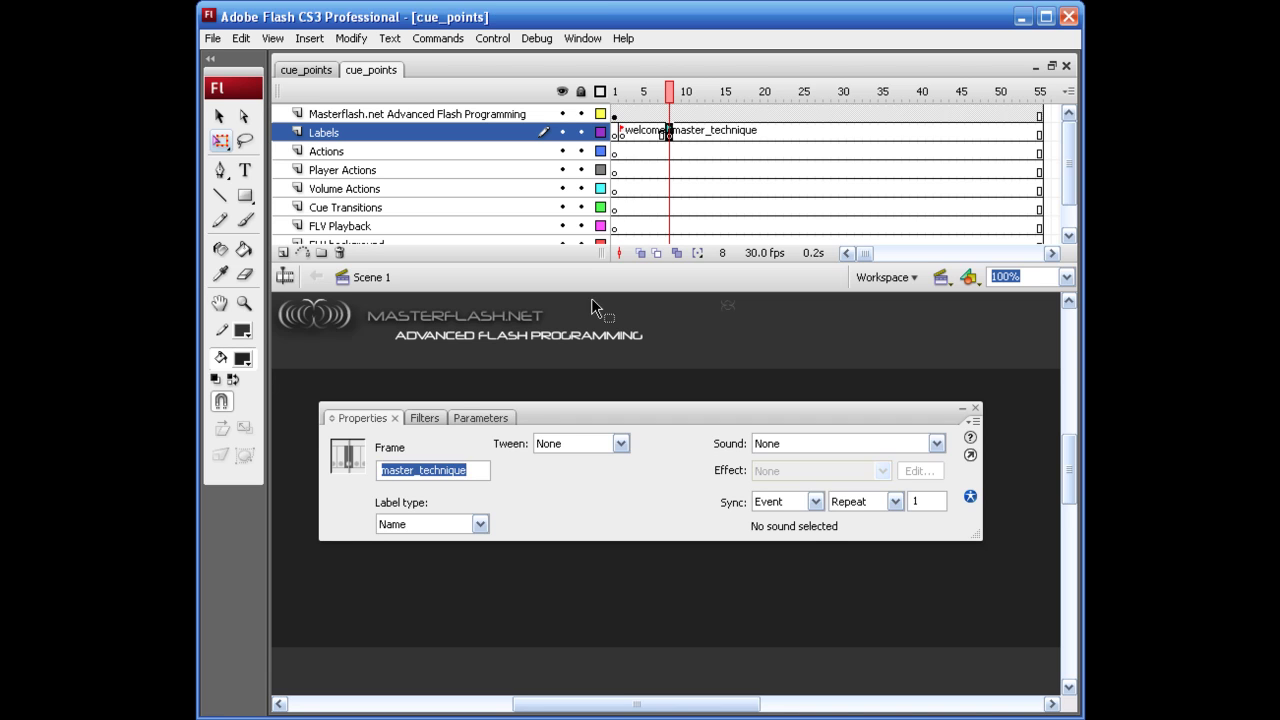
Add Labels keyframes 'tut_source_as' at frame 20 and 'start_training' at frame 30.
{"action": "left_click", "coordinate": [765, 134]}
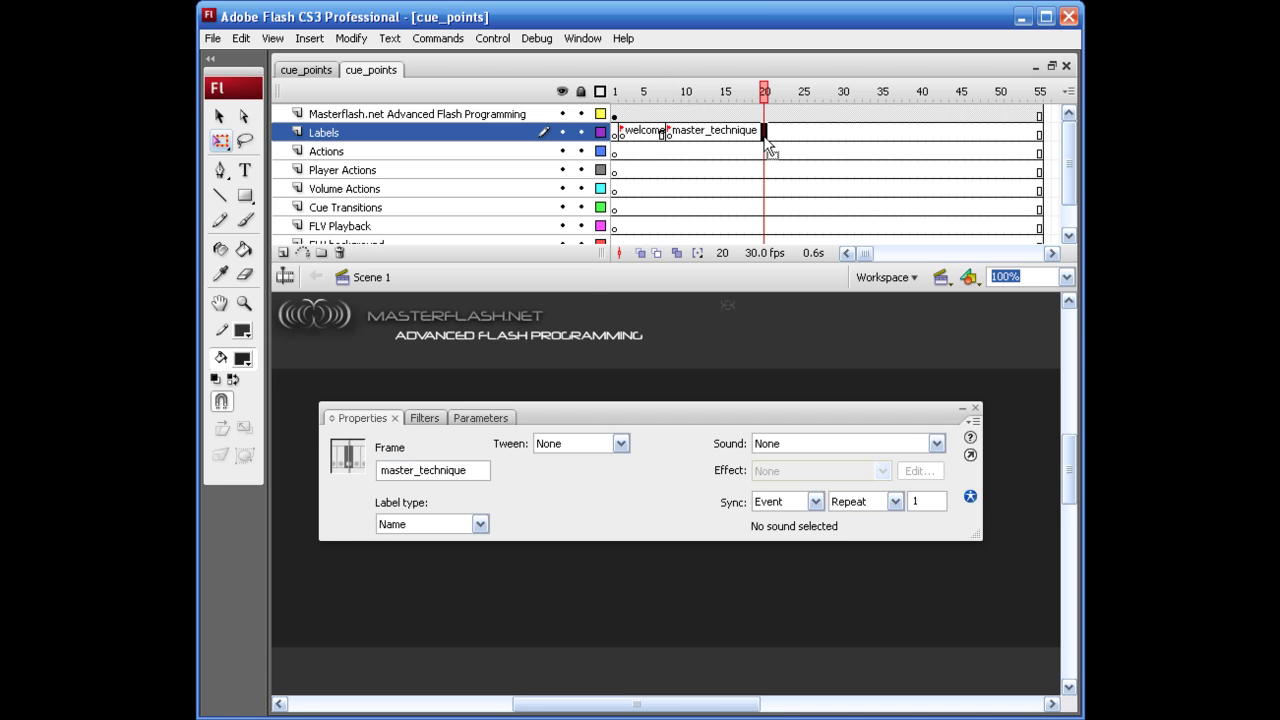
{"action": "right_click", "coordinate": [765, 141]}
{"action": "left_click", "coordinate": [790, 229]}
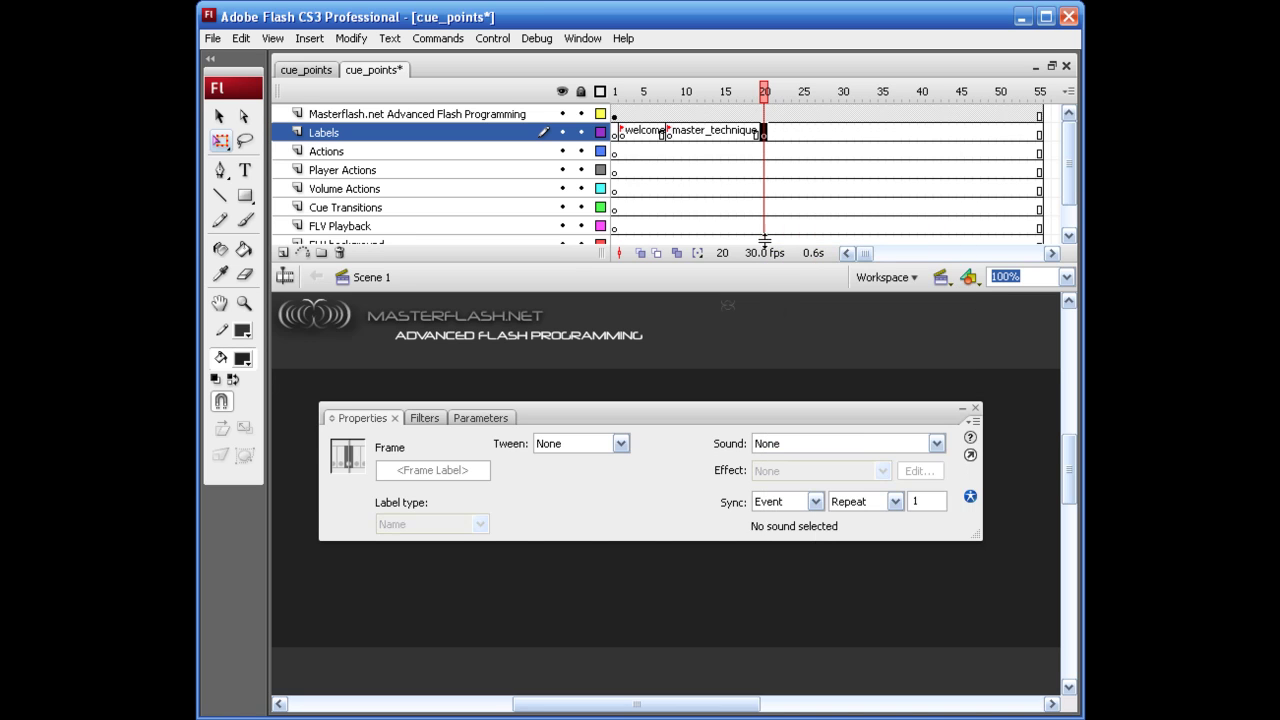
{"action": "left_click", "coordinate": [461, 472]}
{"action": "type", "text": "tut_source_as"}
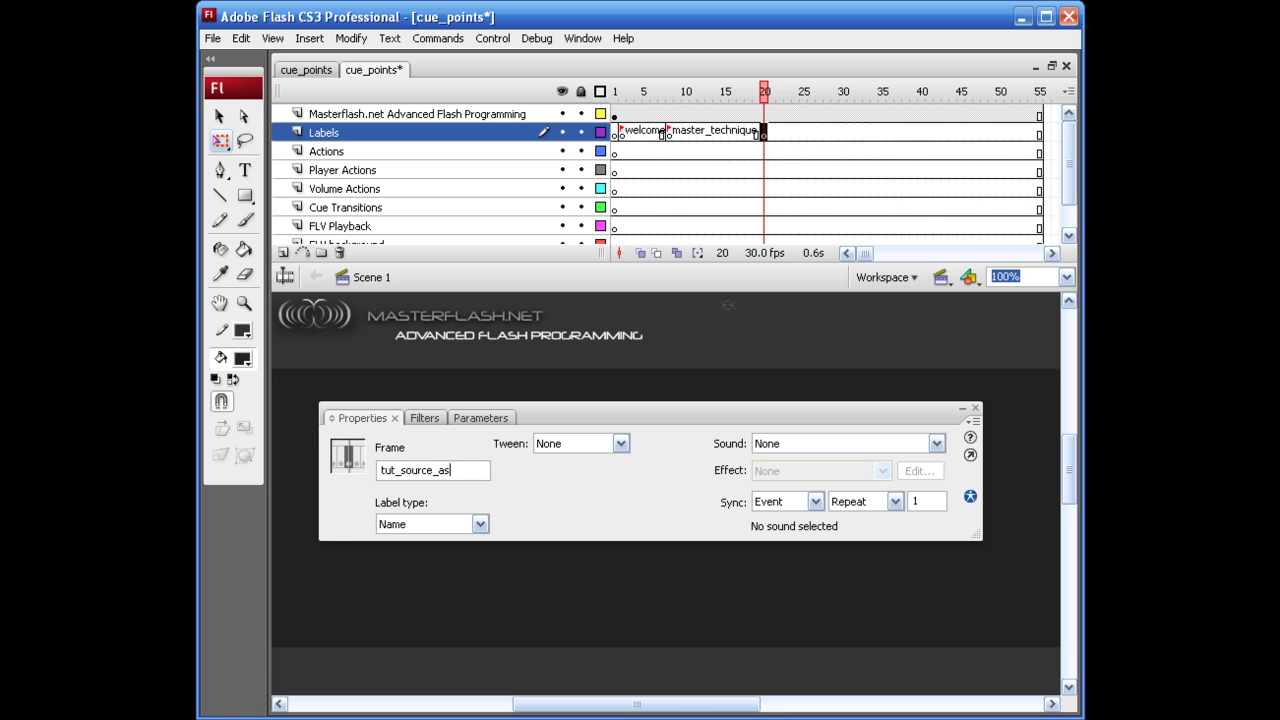
{"action": "key", "text": "Return"}
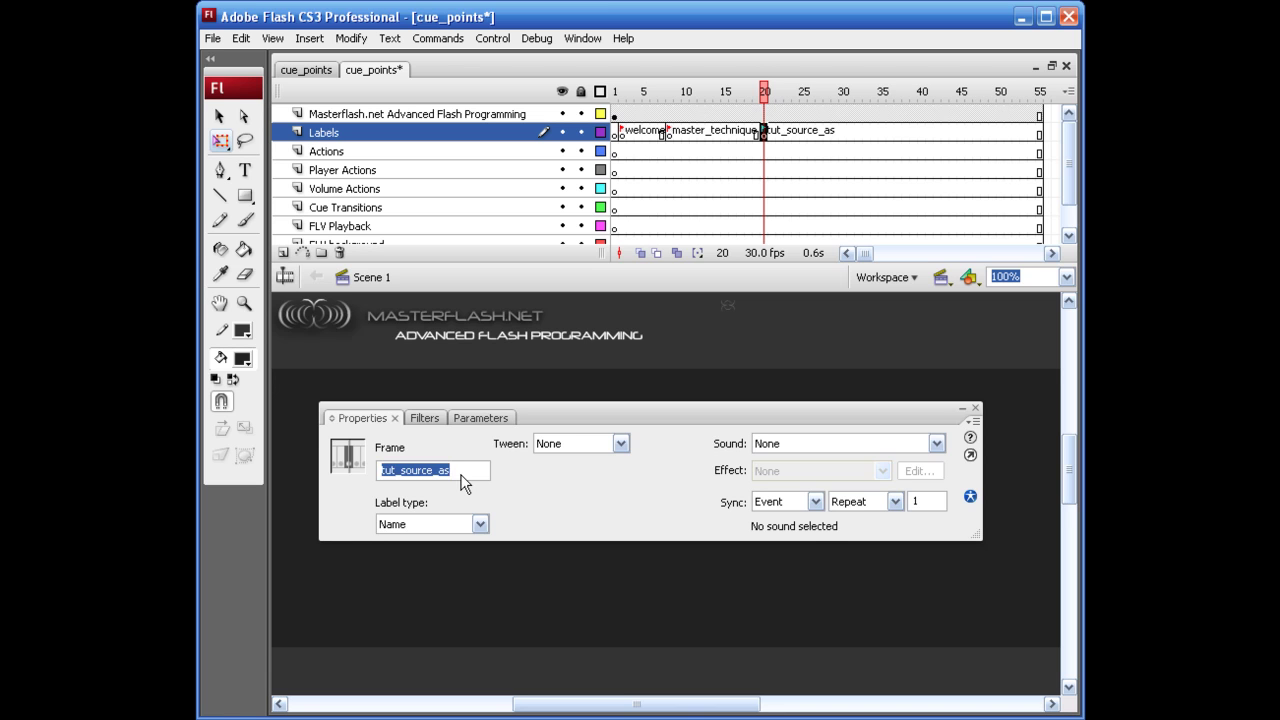
{"action": "right_click", "coordinate": [845, 137]}
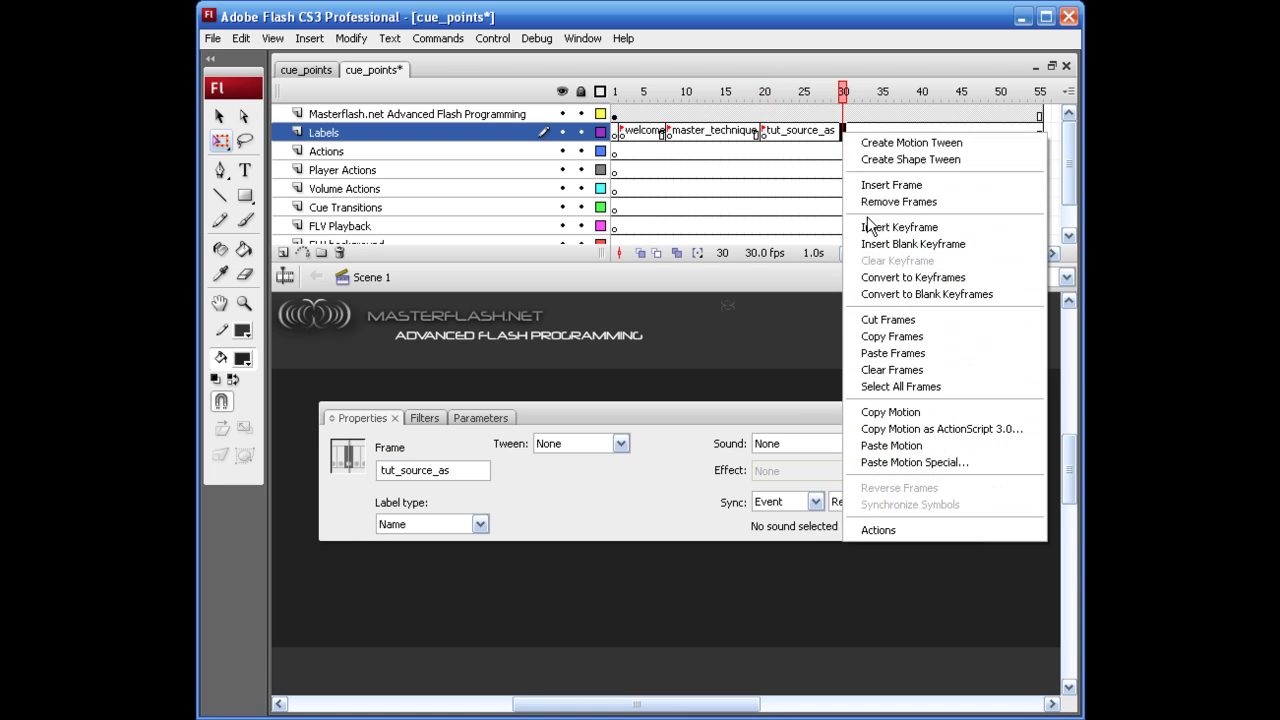
{"action": "left_click", "coordinate": [885, 227]}
{"action": "left_click", "coordinate": [435, 478]}
{"action": "type", "text": "start"}
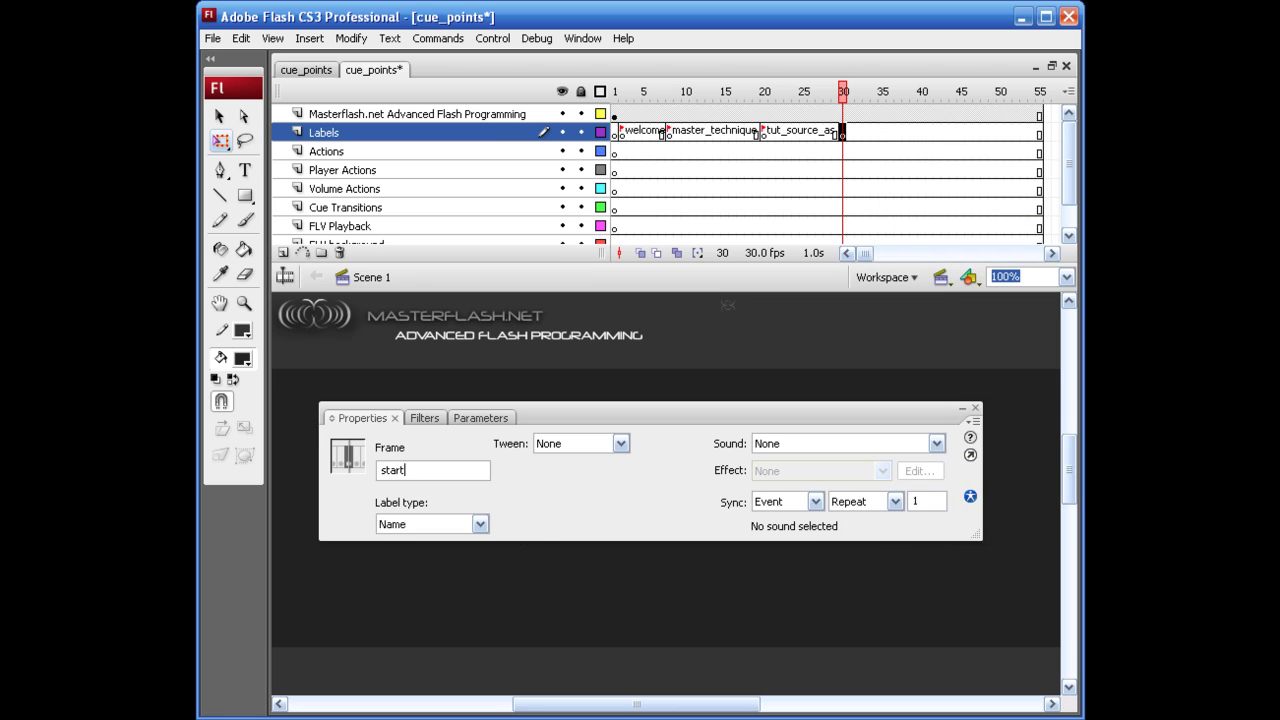
{"action": "type", "text": "_training"}
{"action": "key", "text": "Return"}
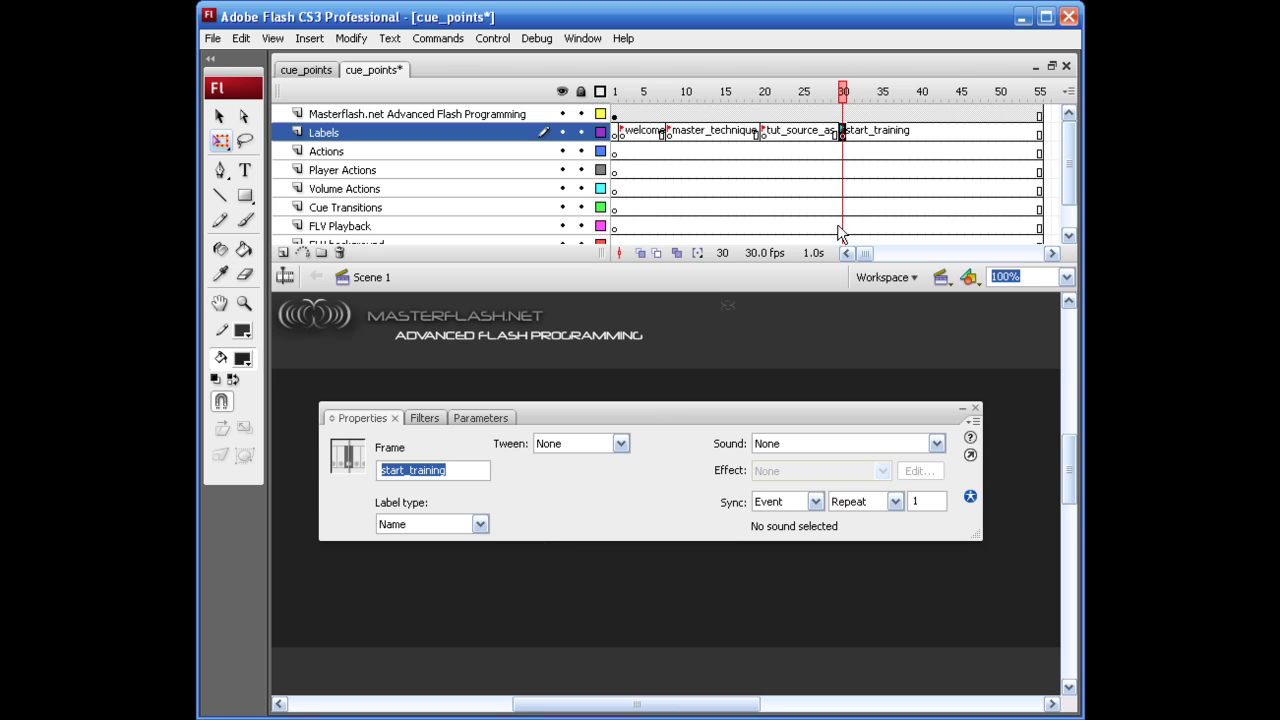
Add a 'begin_loop' Labels keyframe at frame 39 and save.
{"action": "right_click", "coordinate": [917, 145]}
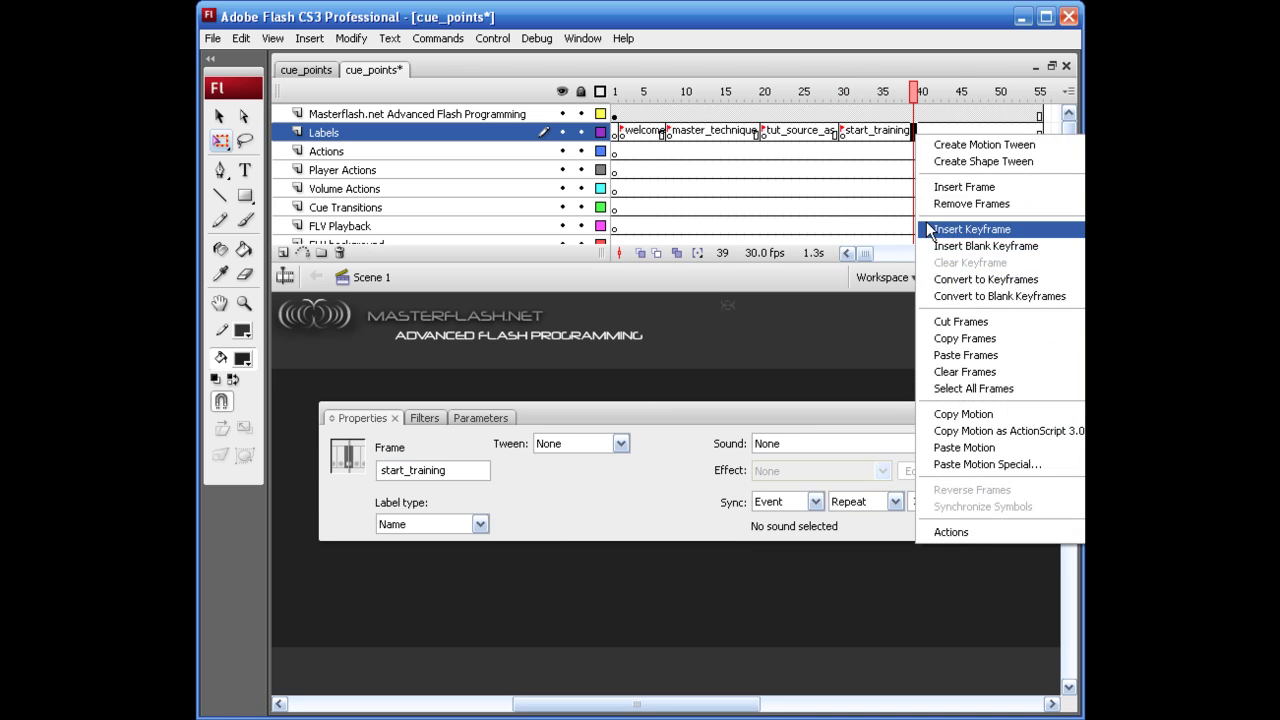
{"action": "left_click", "coordinate": [935, 227]}
{"action": "left_click", "coordinate": [398, 471]}
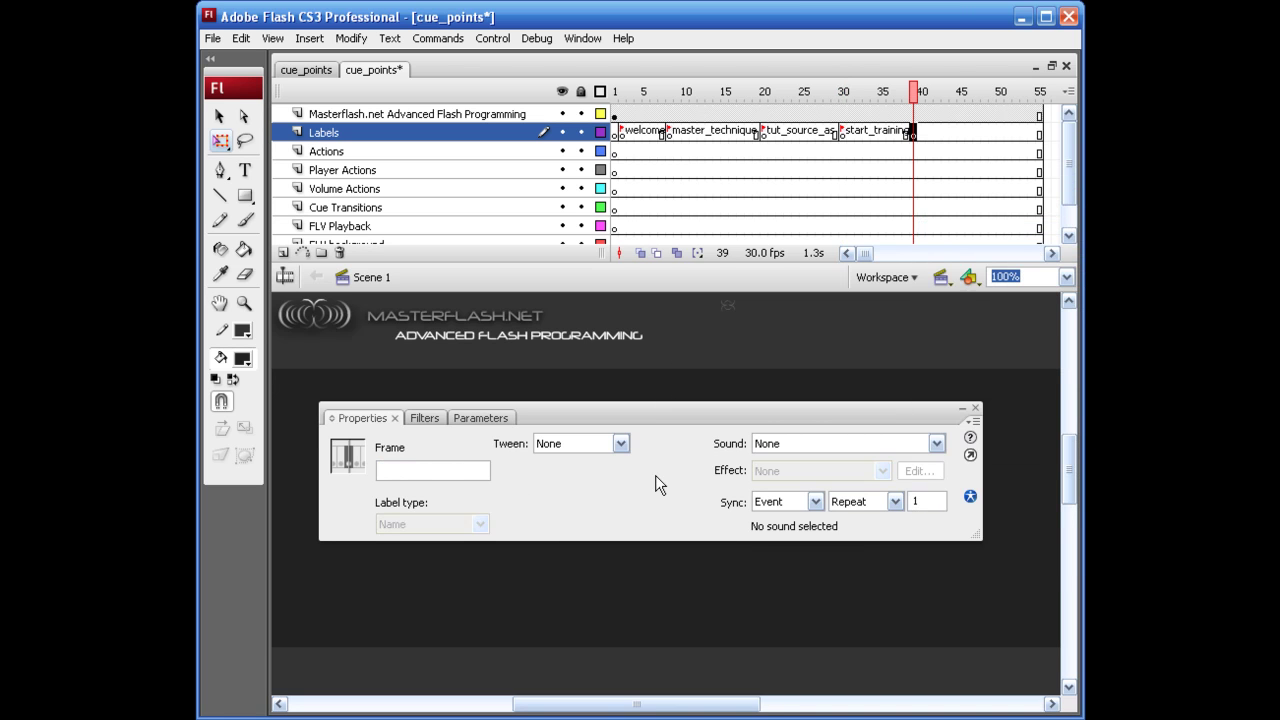
{"action": "type", "text": "begin_loop"}
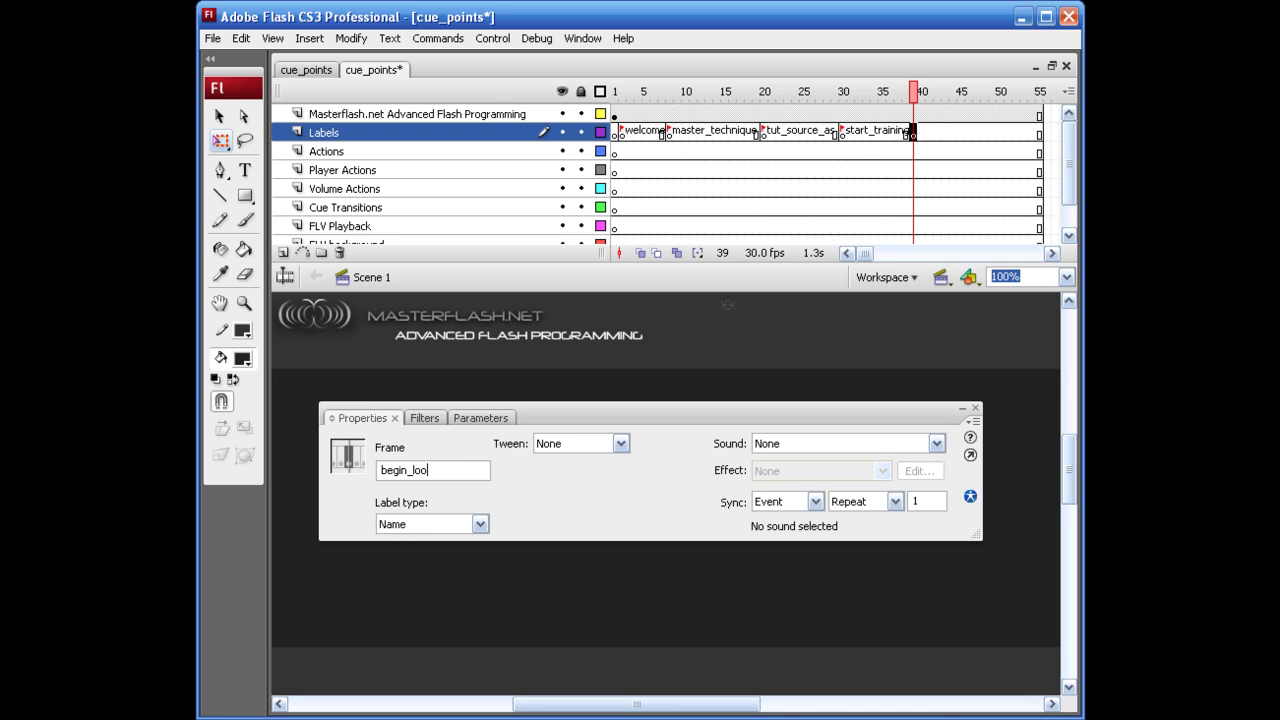
{"action": "key", "text": "Return"}
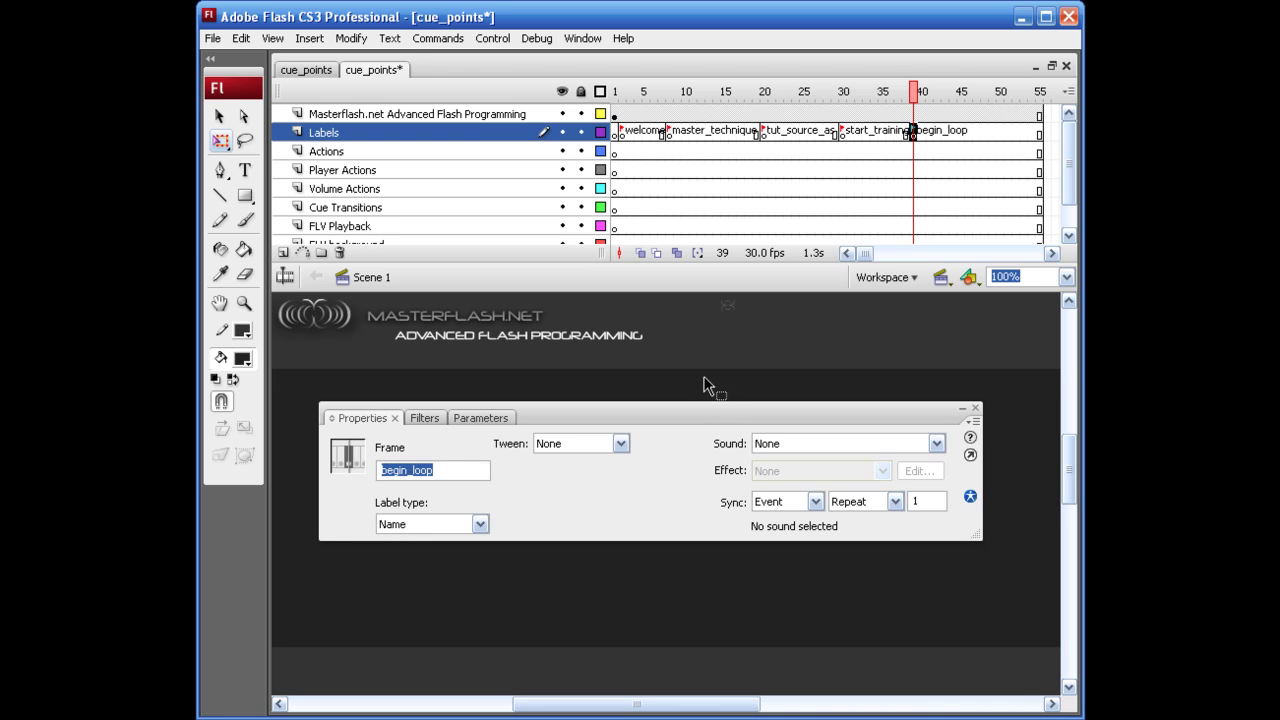
{"action": "key", "text": "ctrl+s"}
Insert a keyframe at Actions frame 3 and write stop(); in the Actions panel.
{"action": "left_click", "coordinate": [617, 157]}
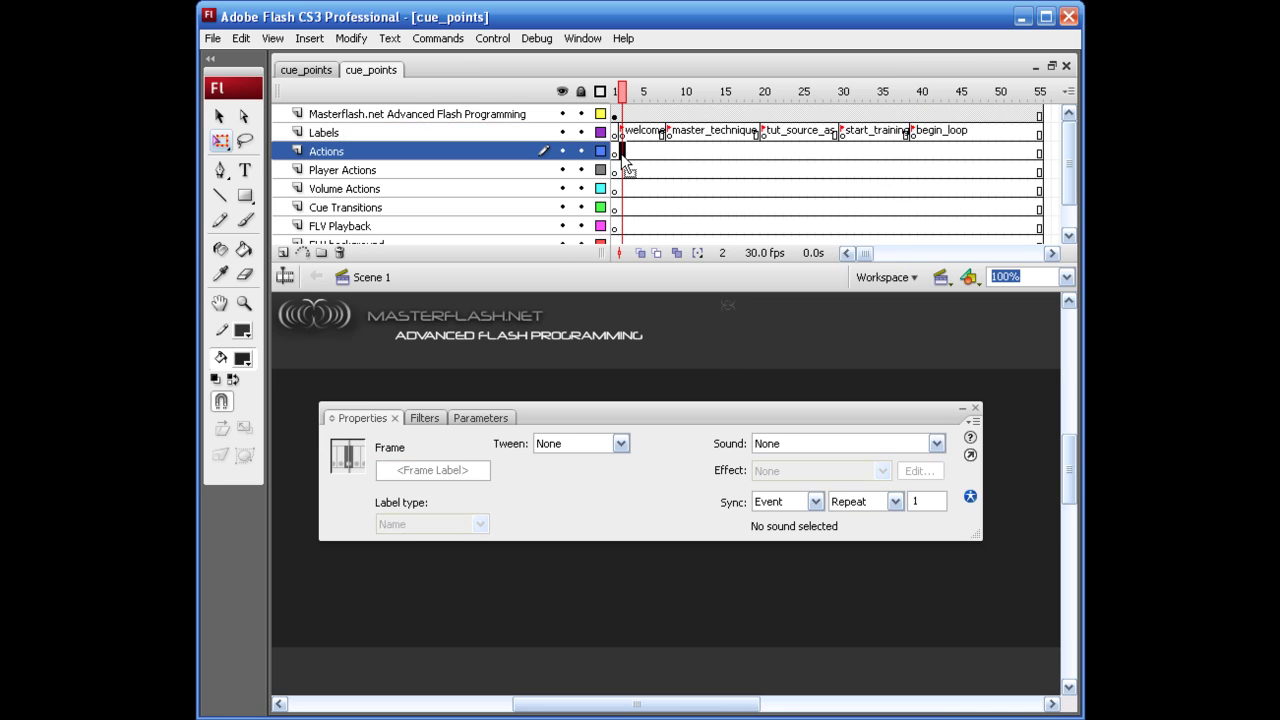
{"action": "left_click", "coordinate": [631, 157]}
{"action": "right_click", "coordinate": [631, 155]}
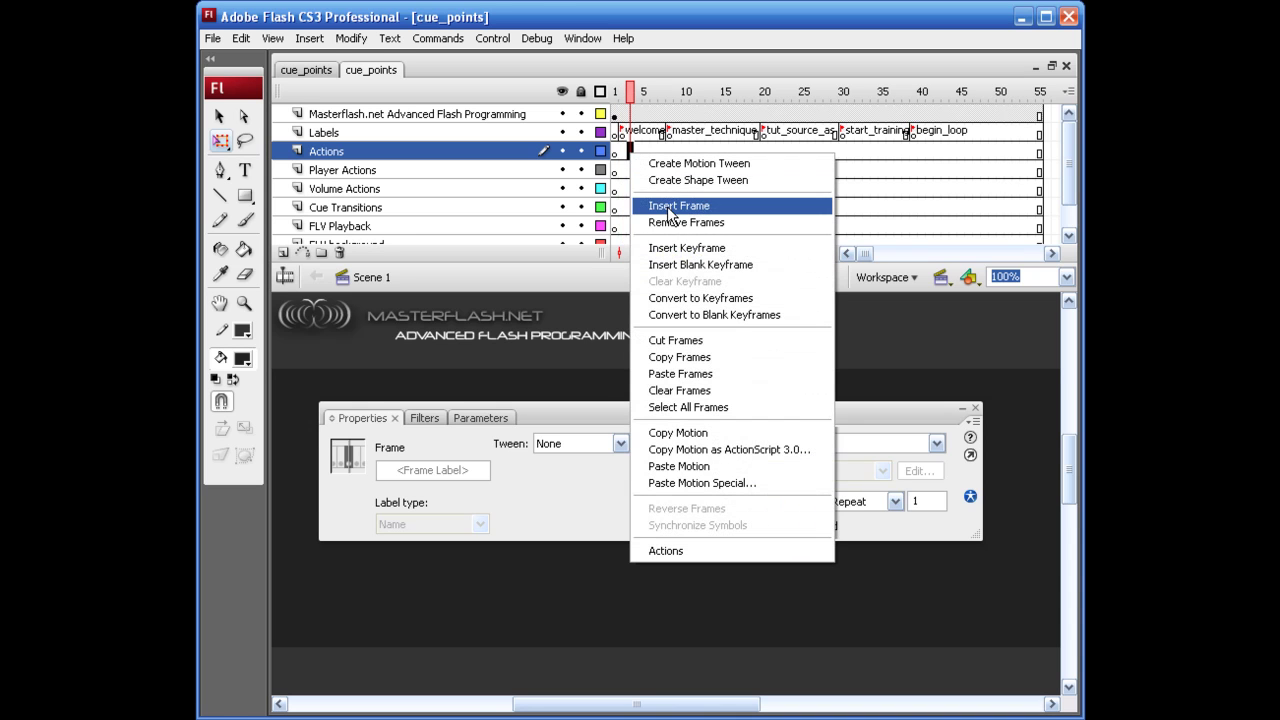
{"action": "left_click", "coordinate": [677, 249]}
{"action": "key", "text": "F9"}
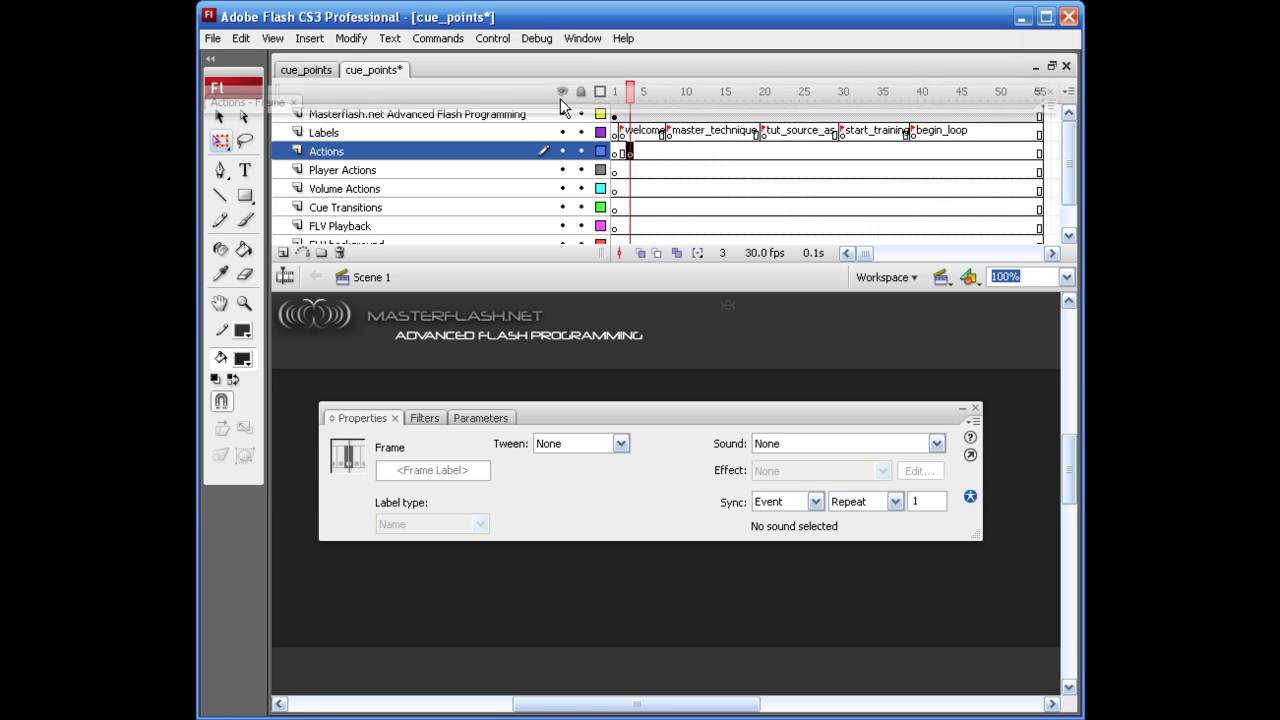
{"action": "left_click", "coordinate": [587, 44]}
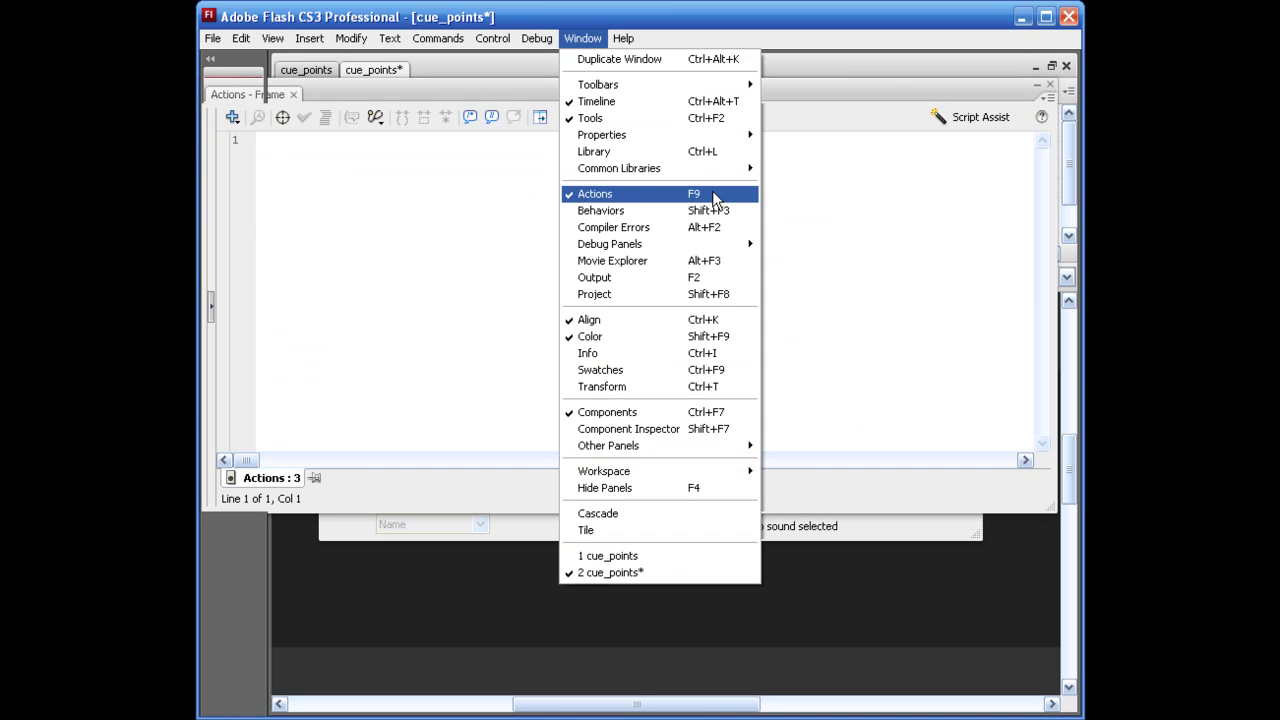
{"action": "left_click", "coordinate": [602, 34]}
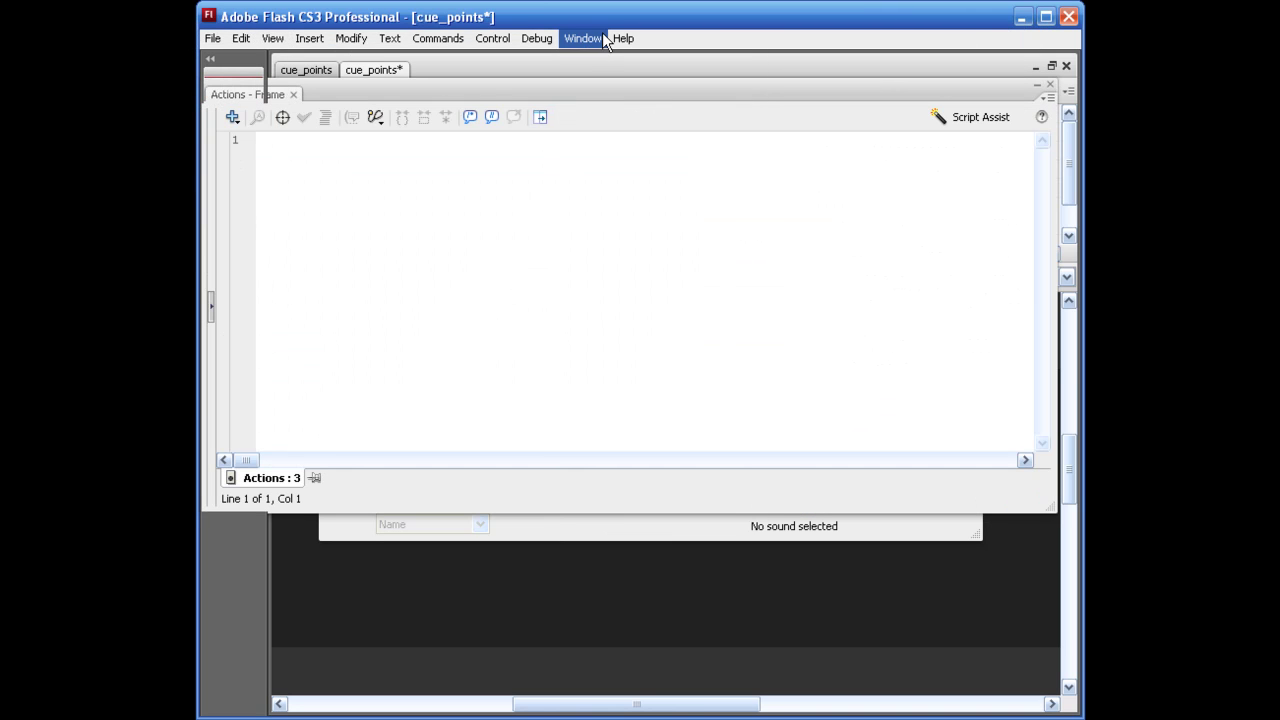
{"action": "left_click_drag", "start_coordinate": [511, 100], "coordinate": [571, 113]}
{"action": "left_click", "coordinate": [550, 203]}
{"action": "type", "text": "stp("}
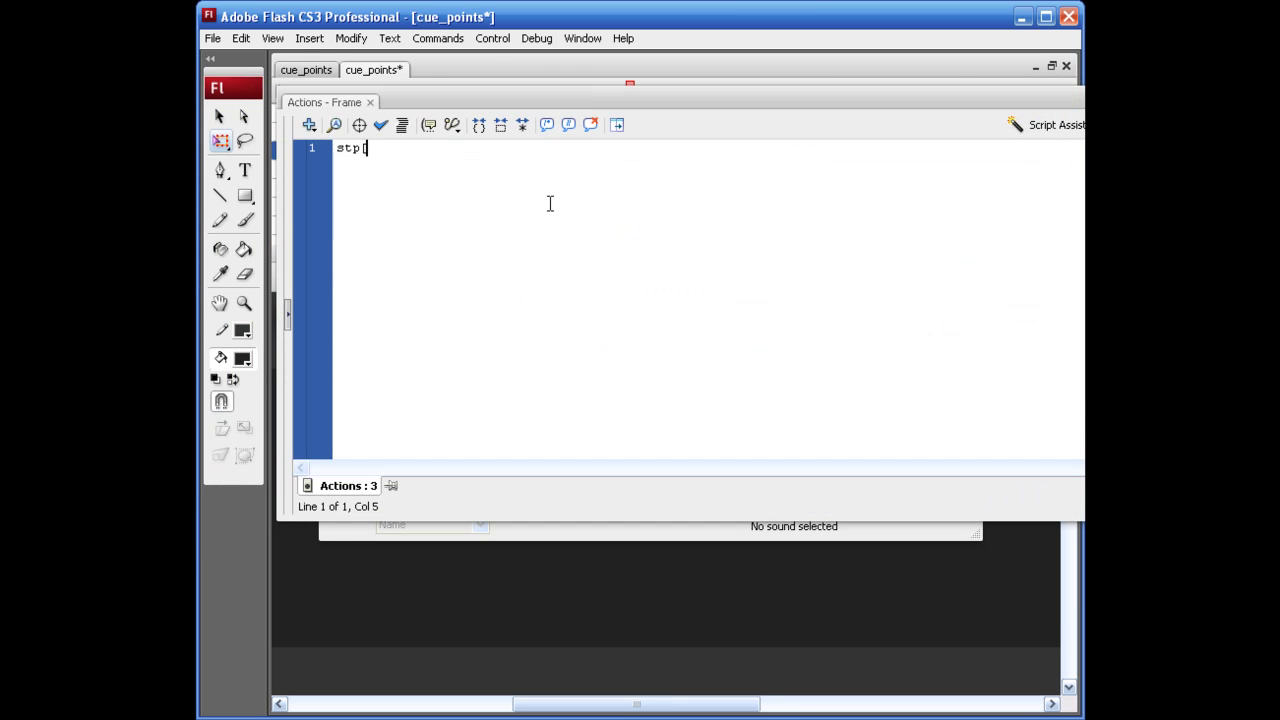
{"action": "key", "text": "BackSpace"}
{"action": "key", "text": "BackSpace"}
{"action": "type", "text": "op()"}
Copy the Actions frame 3 keyframe and paste it into frames 10 and 22.
{"action": "left_click", "coordinate": [580, 104]}
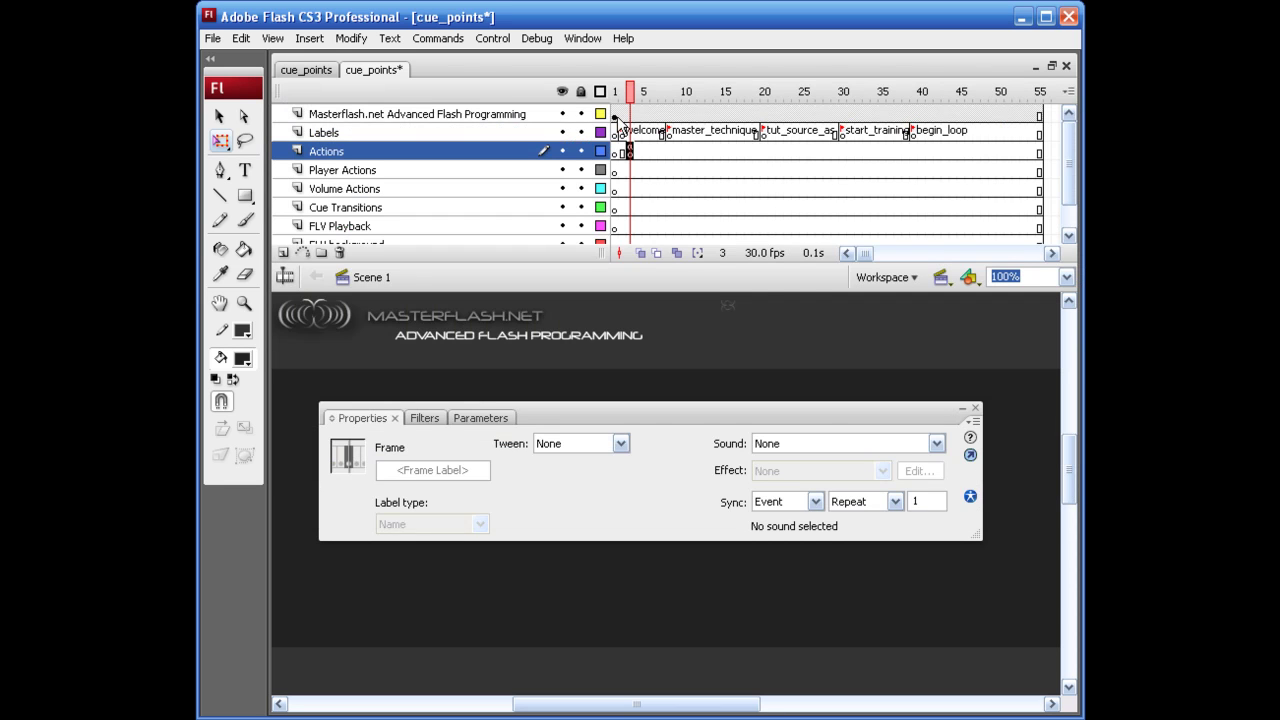
{"action": "right_click", "coordinate": [632, 153]}
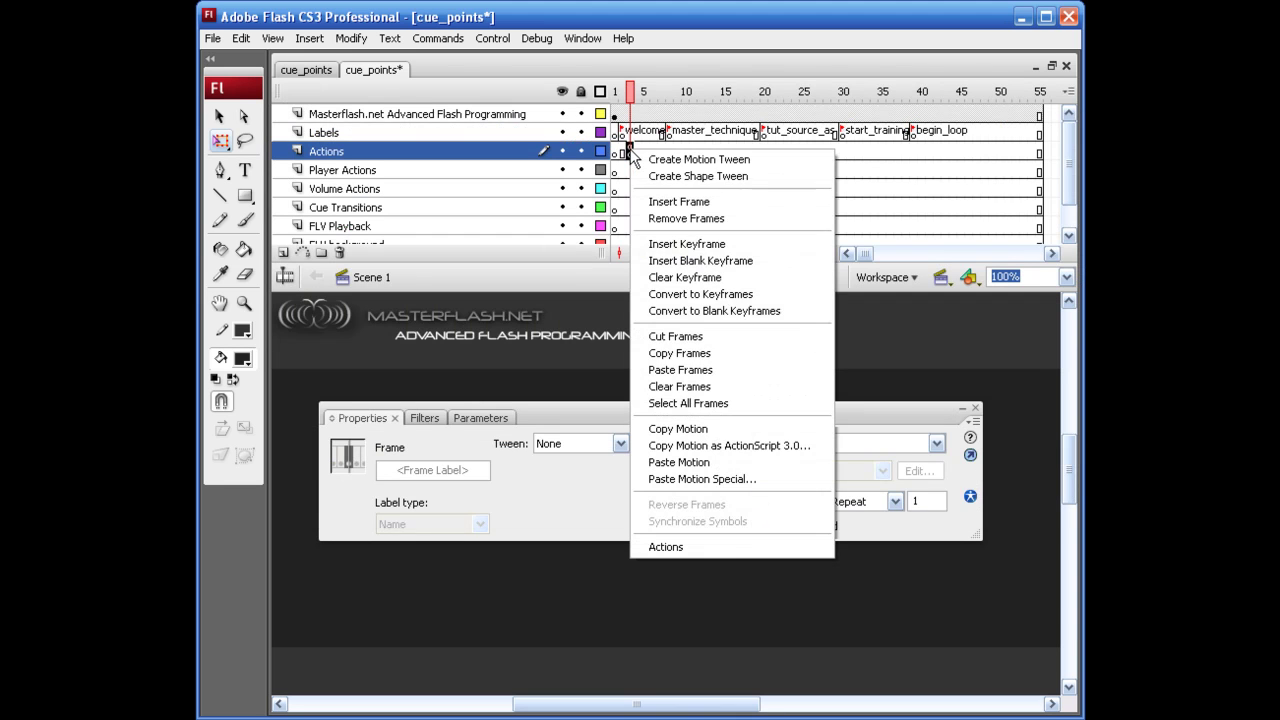
{"action": "left_click", "coordinate": [690, 353]}
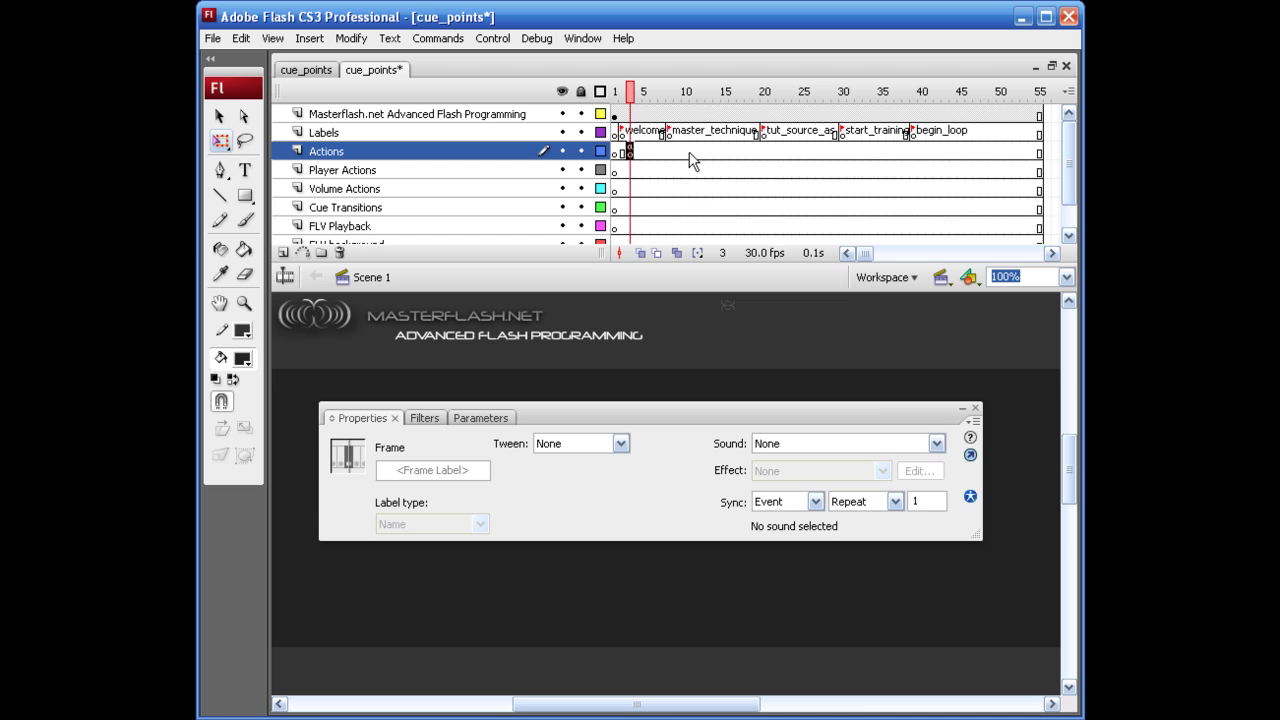
{"action": "right_click", "coordinate": [677, 152]}
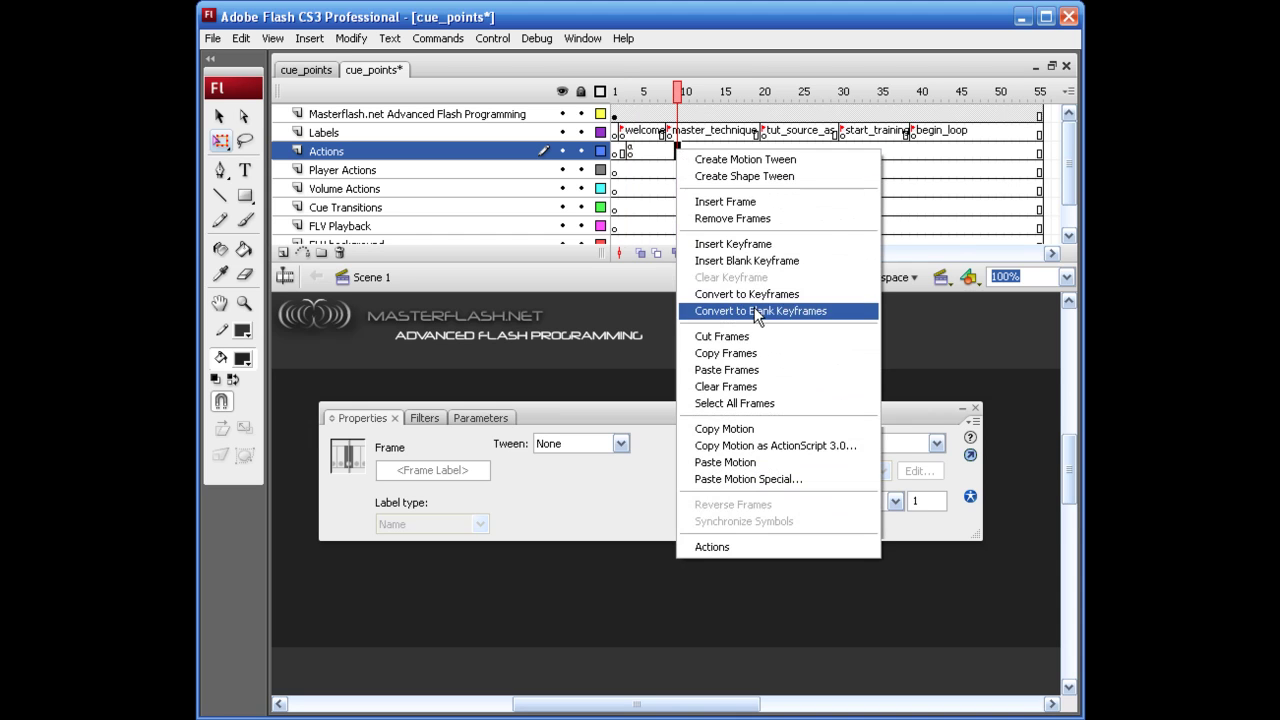
{"action": "left_click", "coordinate": [727, 370]}
{"action": "left_click", "coordinate": [779, 152]}
{"action": "right_click", "coordinate": [779, 152]}
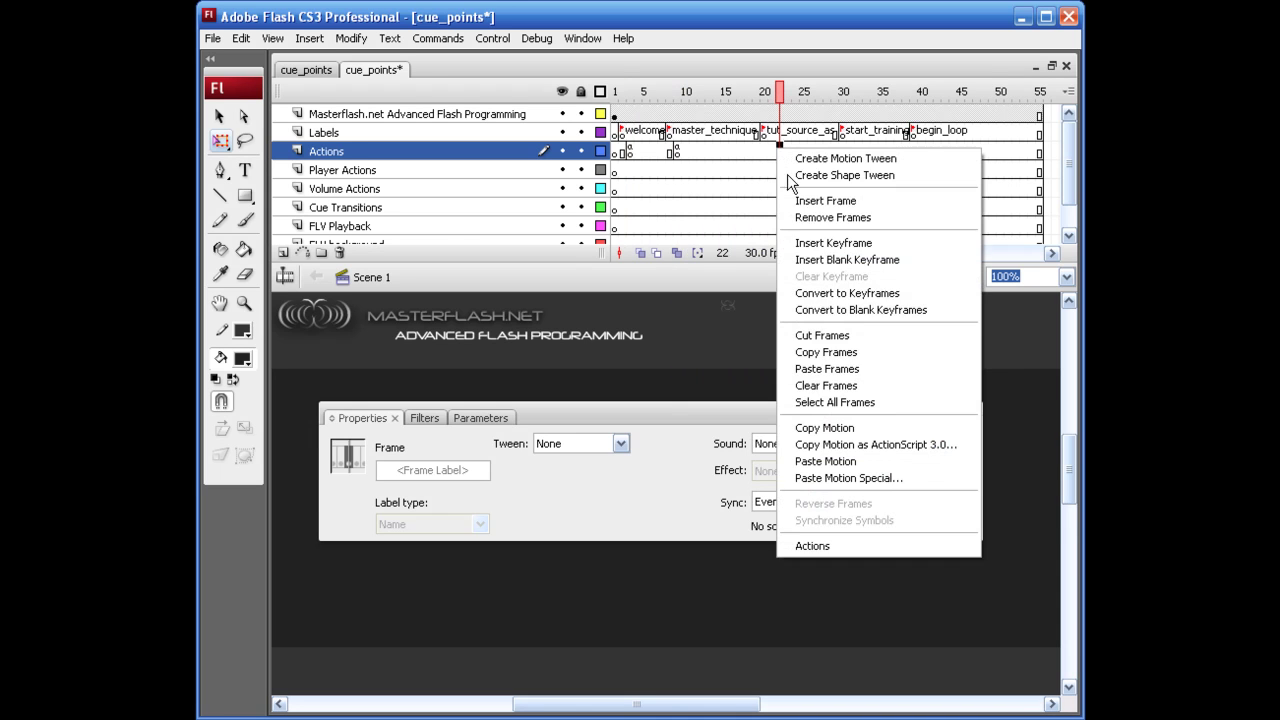
{"action": "left_click", "coordinate": [827, 369]}
Paste the keyframe into Actions frames 32 and 41, then save.
{"action": "left_click", "coordinate": [858, 152]}
{"action": "right_click", "coordinate": [858, 152]}
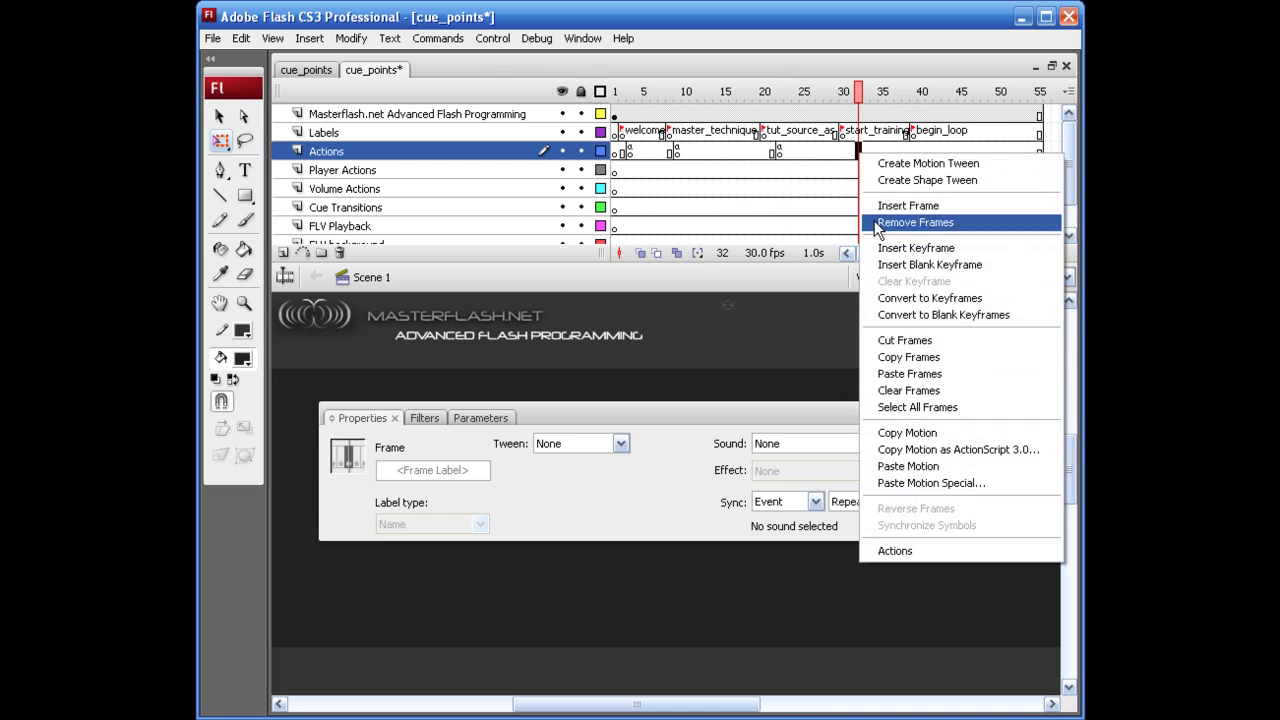
{"action": "left_click", "coordinate": [908, 373]}
{"action": "left_click", "coordinate": [928, 152]}
{"action": "right_click", "coordinate": [928, 152]}
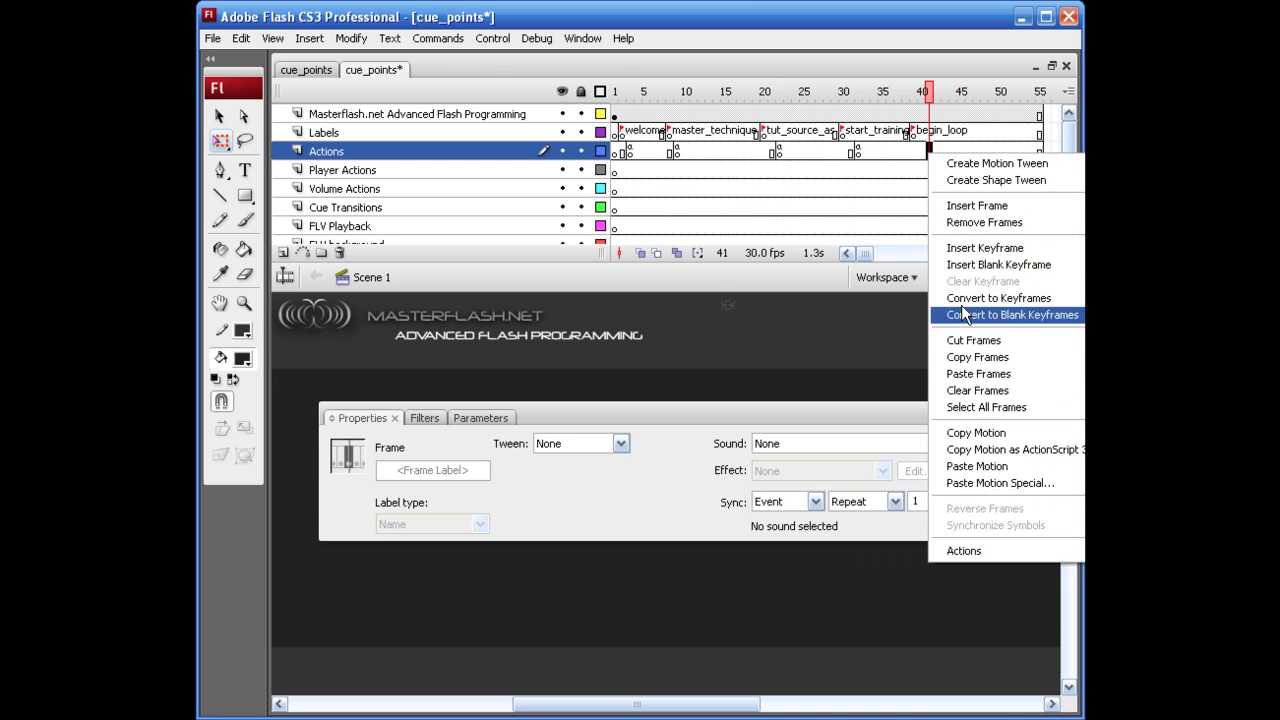
{"action": "left_click", "coordinate": [963, 374]}
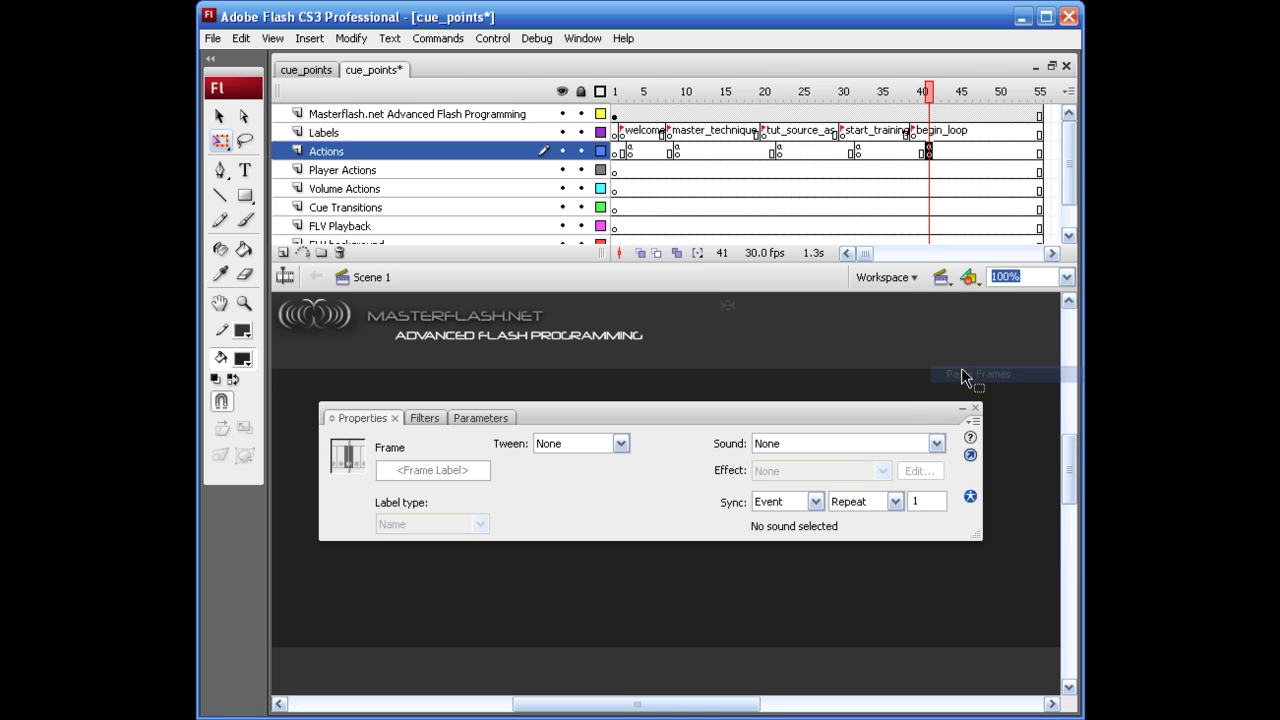
{"action": "key", "text": "ctrl+s"}
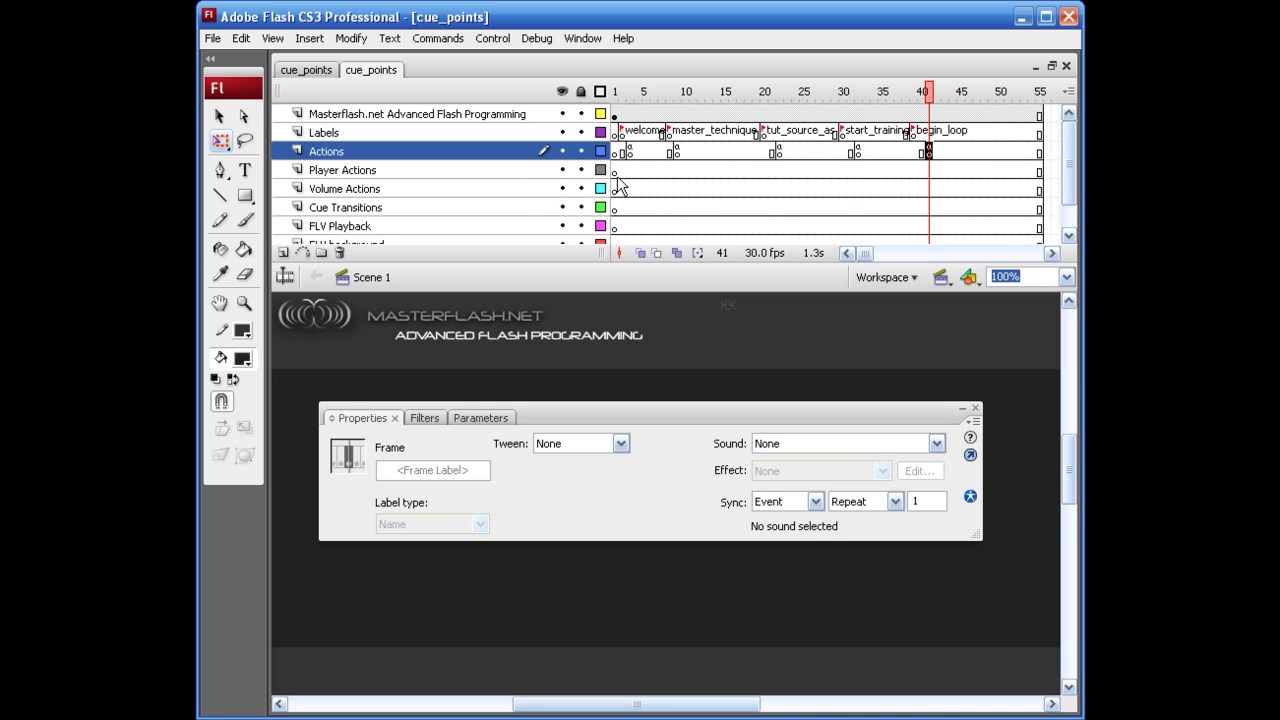
Drag the Properties panel off the stage and select the FLV Playback layer.
{"action": "left_click", "coordinate": [656, 328]}
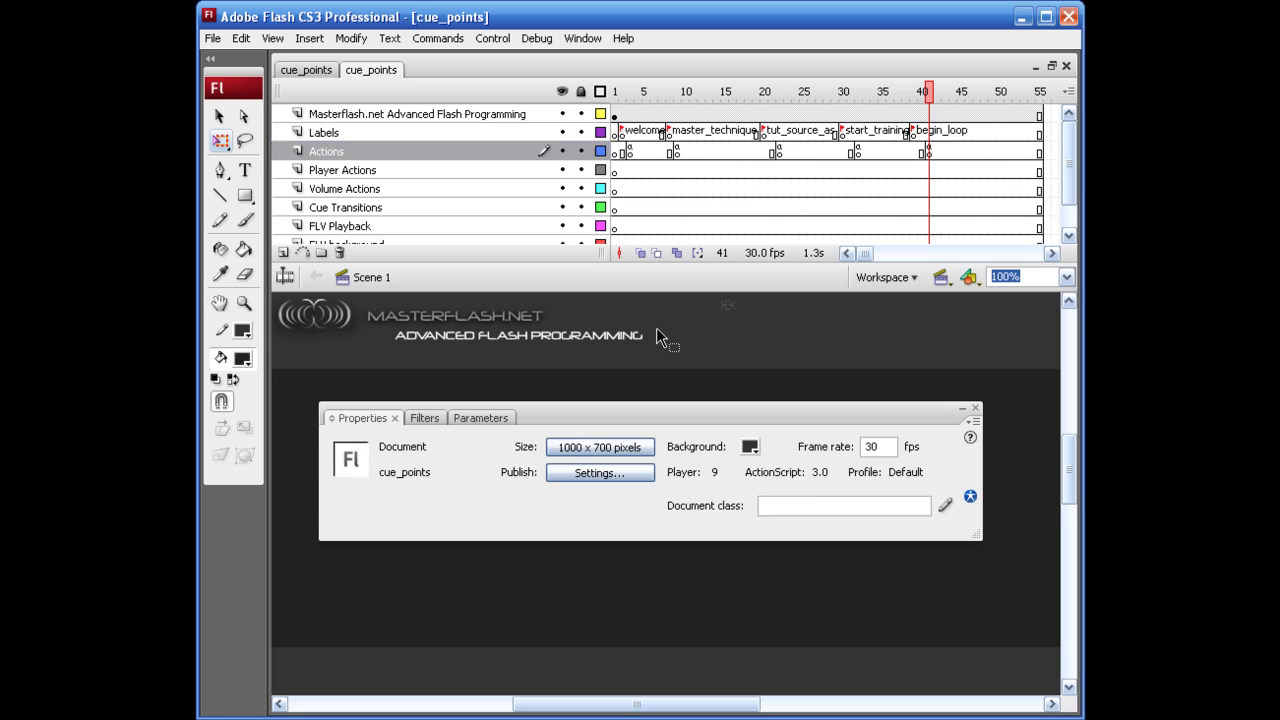
{"action": "left_click_drag", "start_coordinate": [661, 404], "coordinate": [662, 712]}
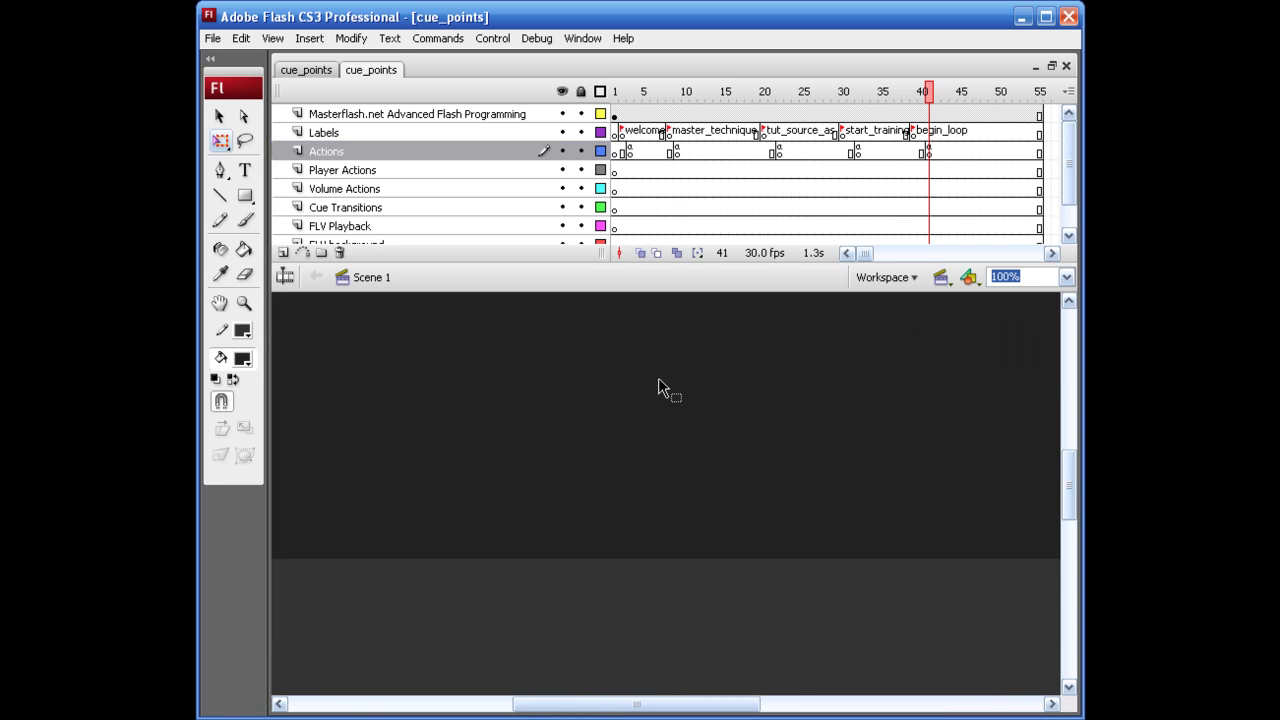
{"action": "left_click", "coordinate": [520, 226]}
{"action": "scroll", "coordinate": [520, 226], "scroll_direction": "down", "scroll_amount": 1}
{"action": "left_click", "coordinate": [582, 227]}
{"action": "left_click", "coordinate": [711, 328]}
{"action": "scroll", "coordinate": [717, 324], "scroll_direction": "up", "scroll_amount": 2}
Select and deselect the small video clip on stage, then select the Cue Transitions layer.
{"action": "left_click_drag", "start_coordinate": [716, 382], "coordinate": [782, 430]}
{"action": "key", "text": "v"}
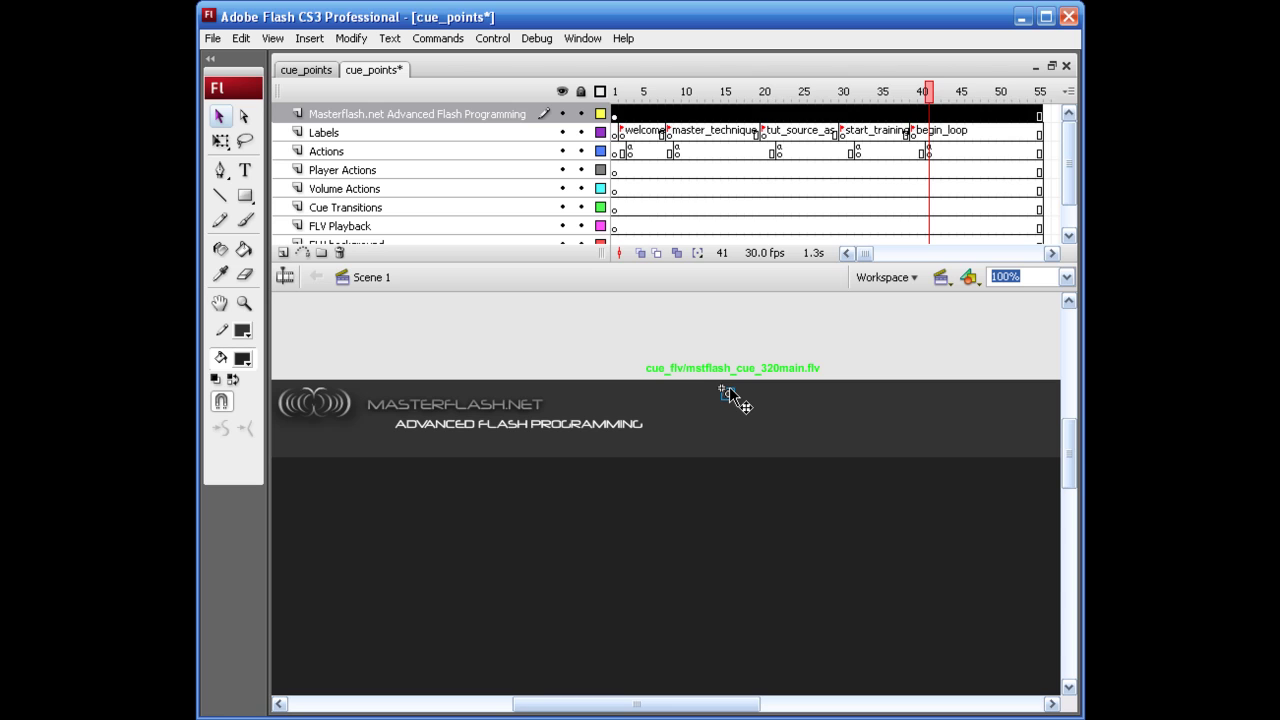
{"action": "left_click", "coordinate": [729, 390]}
{"action": "scroll", "coordinate": [719, 415], "scroll_direction": "down", "scroll_amount": 2}
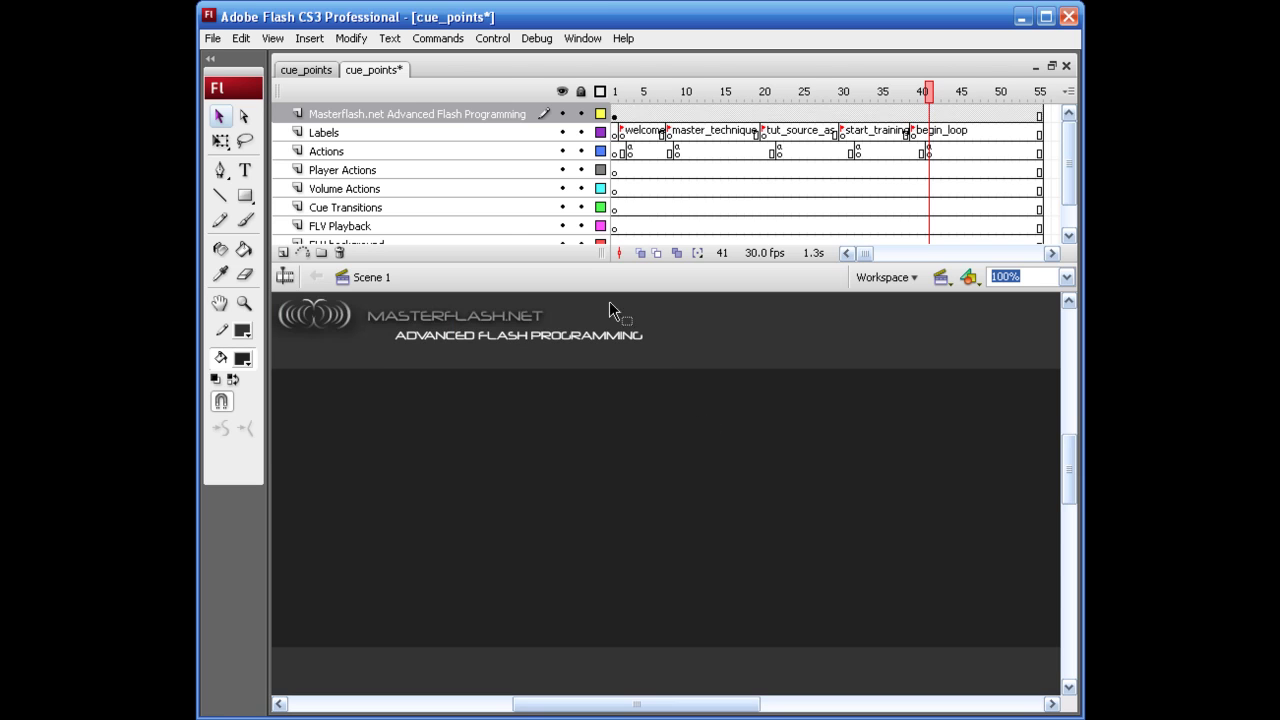
{"action": "left_click", "coordinate": [447, 208]}
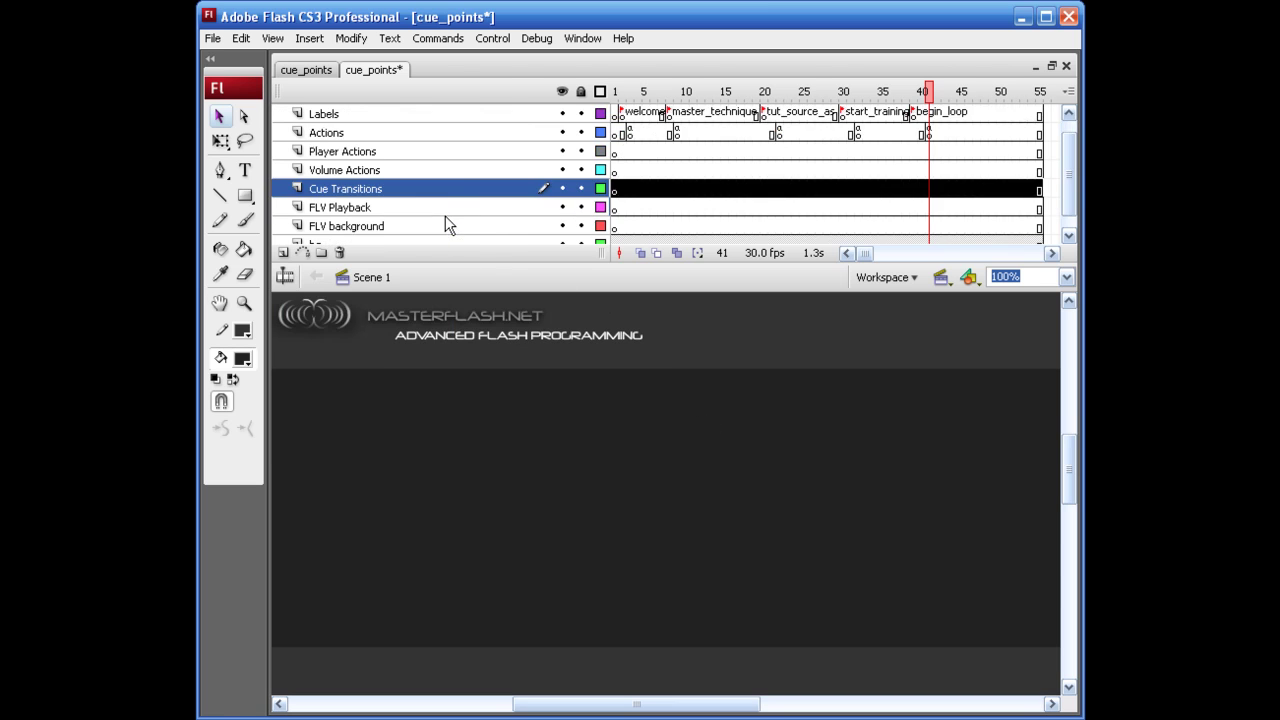
Insert a new layer above Cue Transitions and name it 'Buttons'.
{"action": "left_click", "coordinate": [284, 252]}
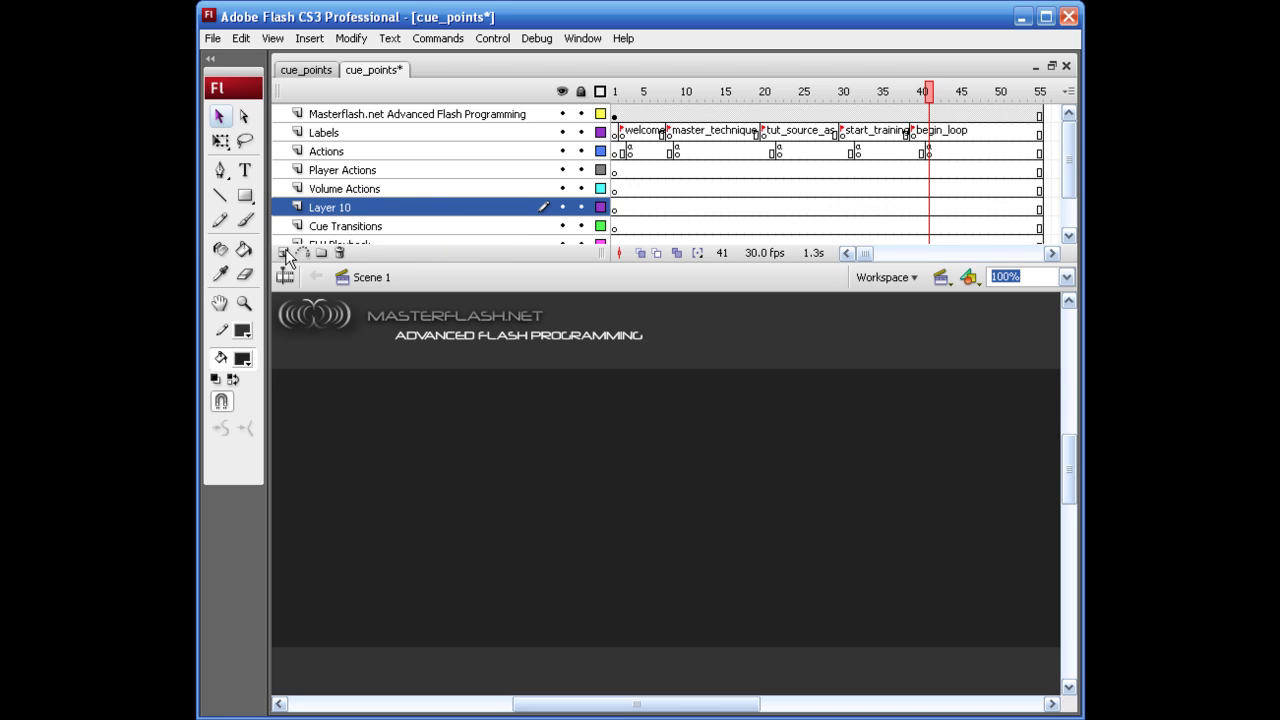
{"action": "left_click", "coordinate": [344, 207]}
{"action": "double_click", "coordinate": [344, 208]}
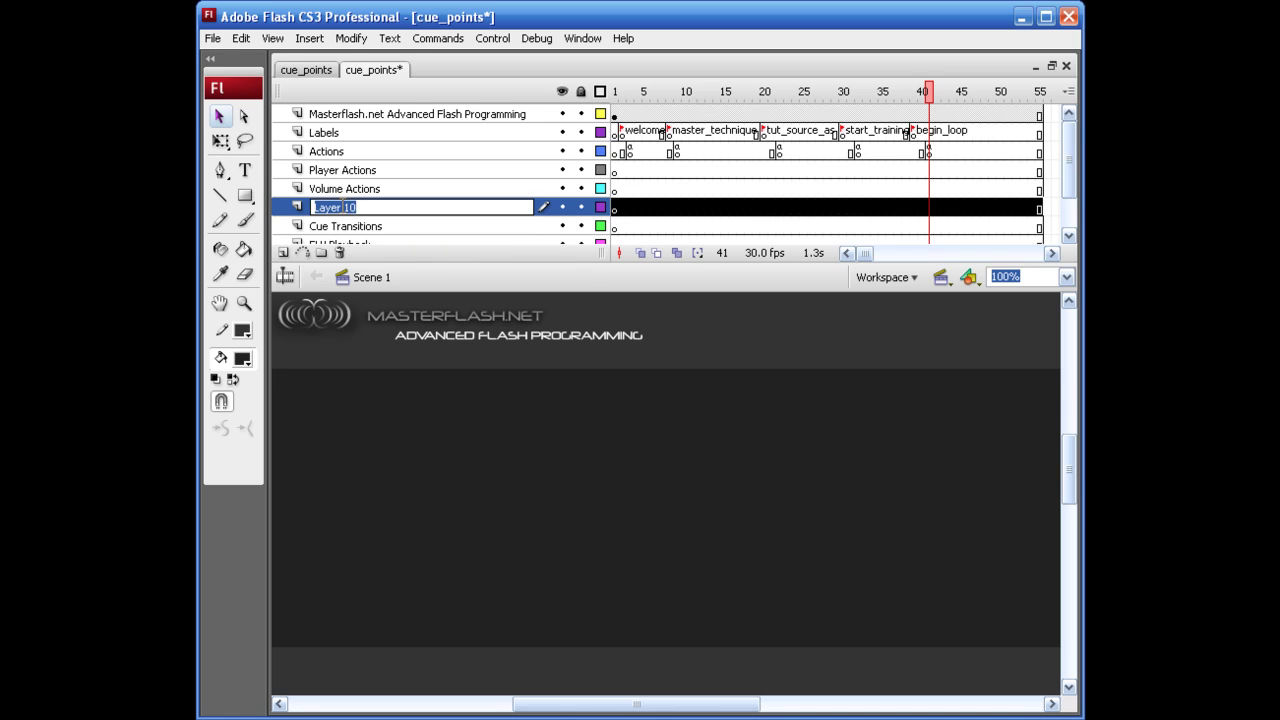
{"action": "type", "text": "Buttons etc.."}
{"action": "key", "text": "Return"}
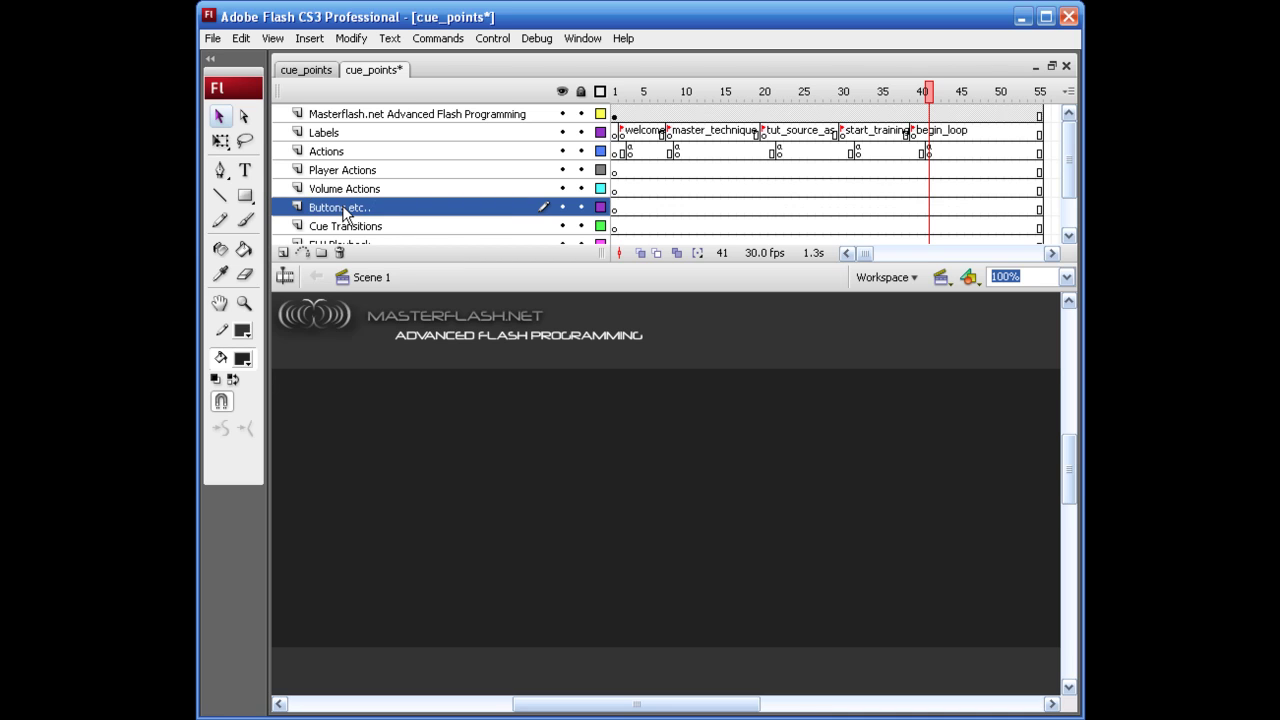
Find the background's layer and lock the bg layer.
{"action": "left_click", "coordinate": [623, 362]}
{"action": "left_click", "coordinate": [633, 379]}
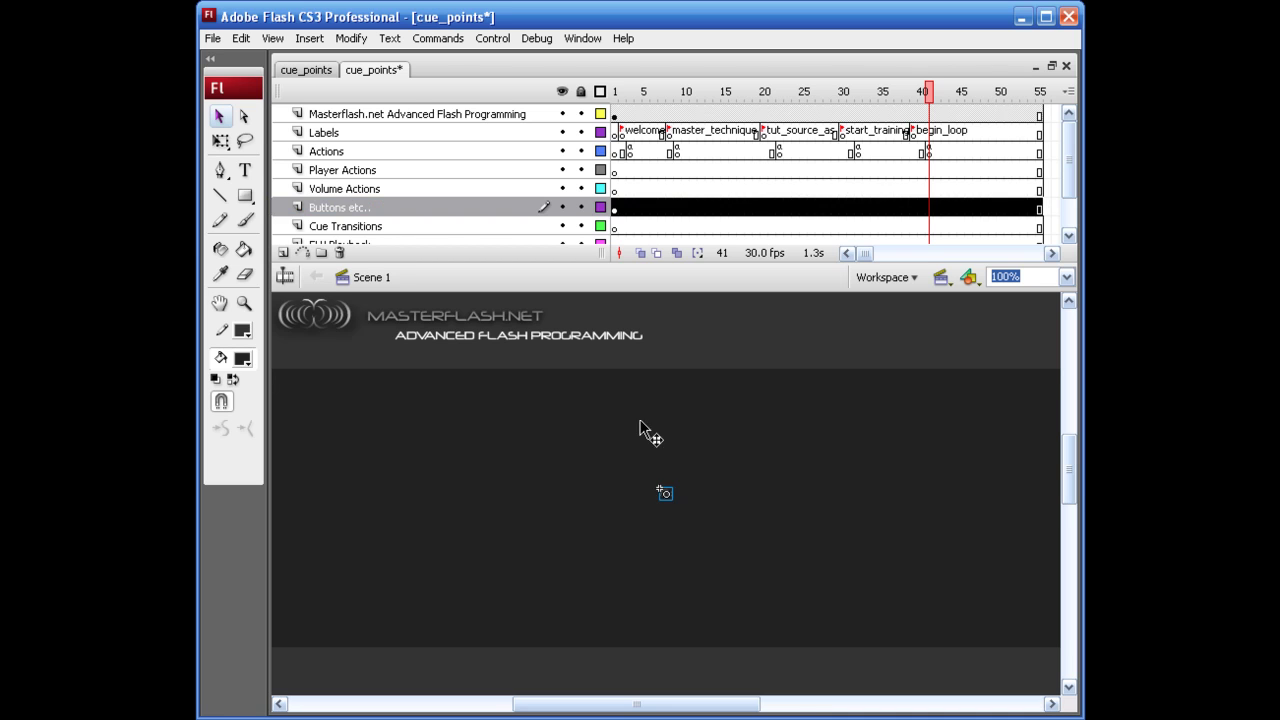
{"action": "left_click", "coordinate": [685, 468]}
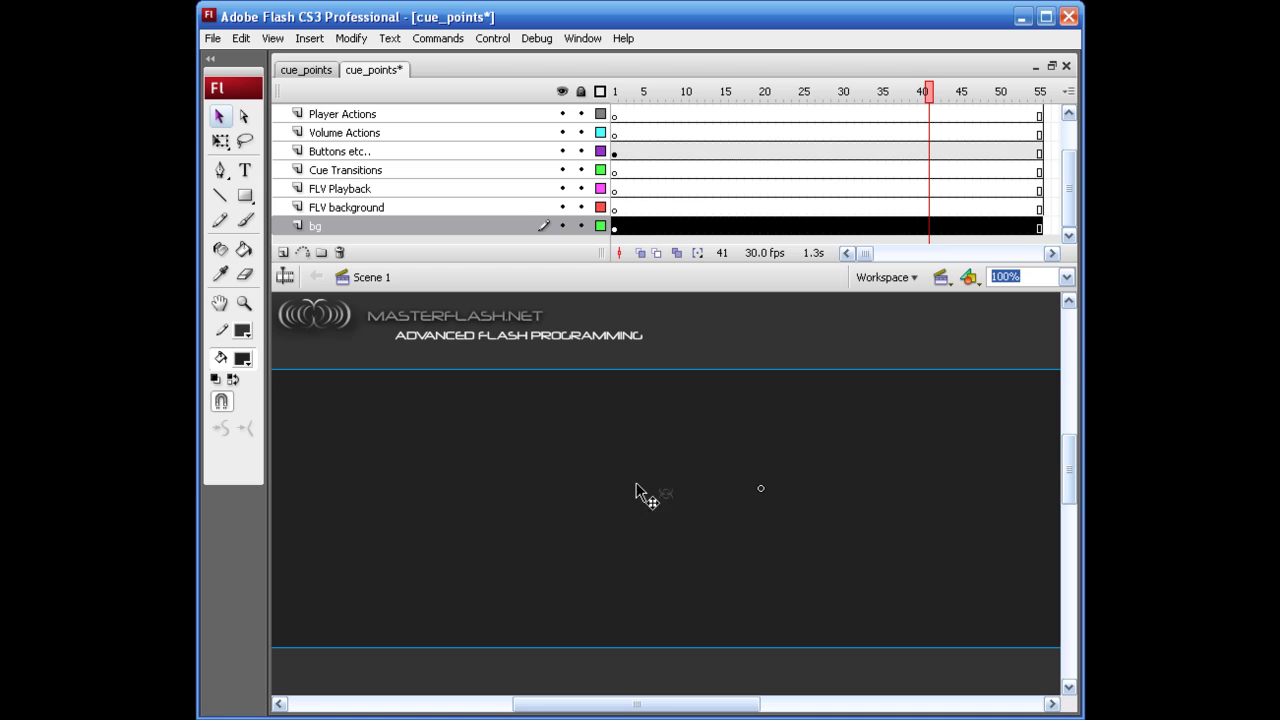
{"action": "left_click", "coordinate": [581, 225]}
Select the small icon and shift it up and left by 10 px each.
{"action": "mouse_move", "coordinate": [631, 468]}
{"action": "left_mouse_down"}
{"action": "mouse_move", "coordinate": [718, 538]}
{"action": "mouse_move", "coordinate": [709, 545]}
{"action": "left_mouse_up"}
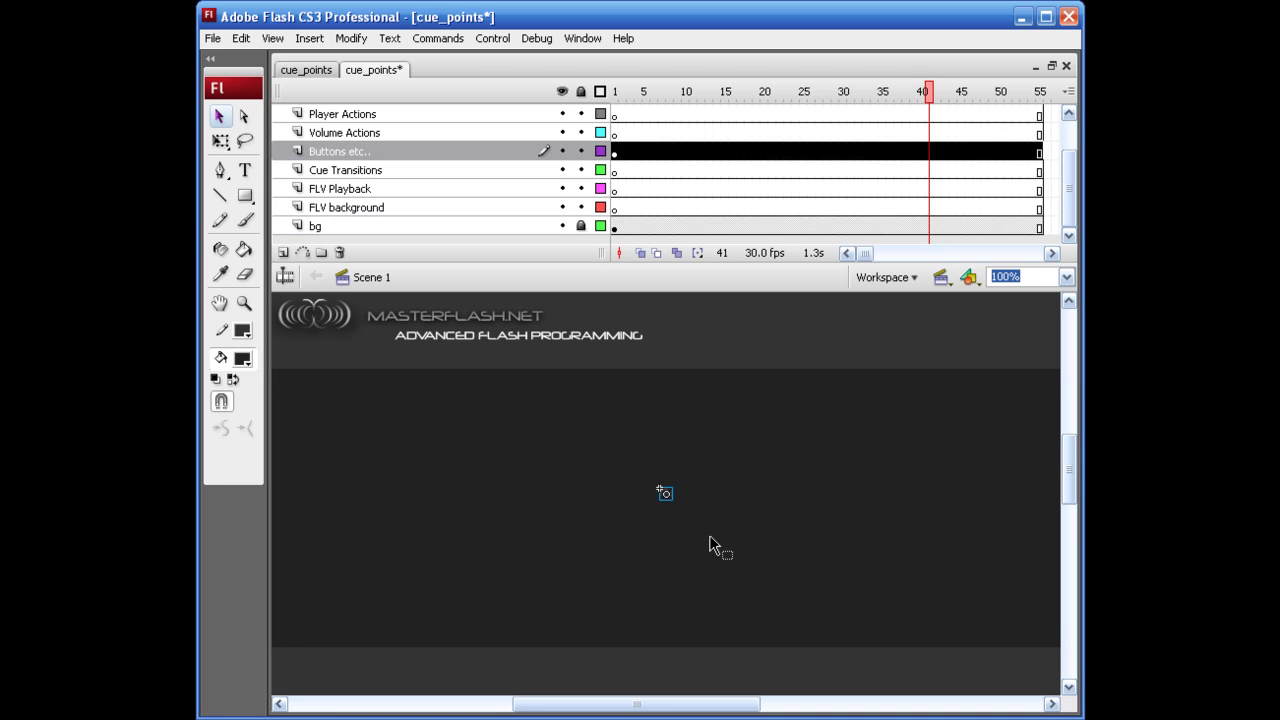
{"action": "key", "text": "shift+Up"}
{"action": "key", "text": "shift+Up"}
{"action": "key", "text": "shift+Left"}
{"action": "key", "text": "shift+Left"}
{"action": "key", "text": "shift+Left"}
{"action": "key", "text": "shift+Left"}
{"action": "key", "text": "shift+Up"}
{"action": "key", "text": "shift+Left"}
Switch to the Text tool and set the text colour to grey in Properties.
{"action": "left_click", "coordinate": [709, 545]}
{"action": "key", "text": "t"}
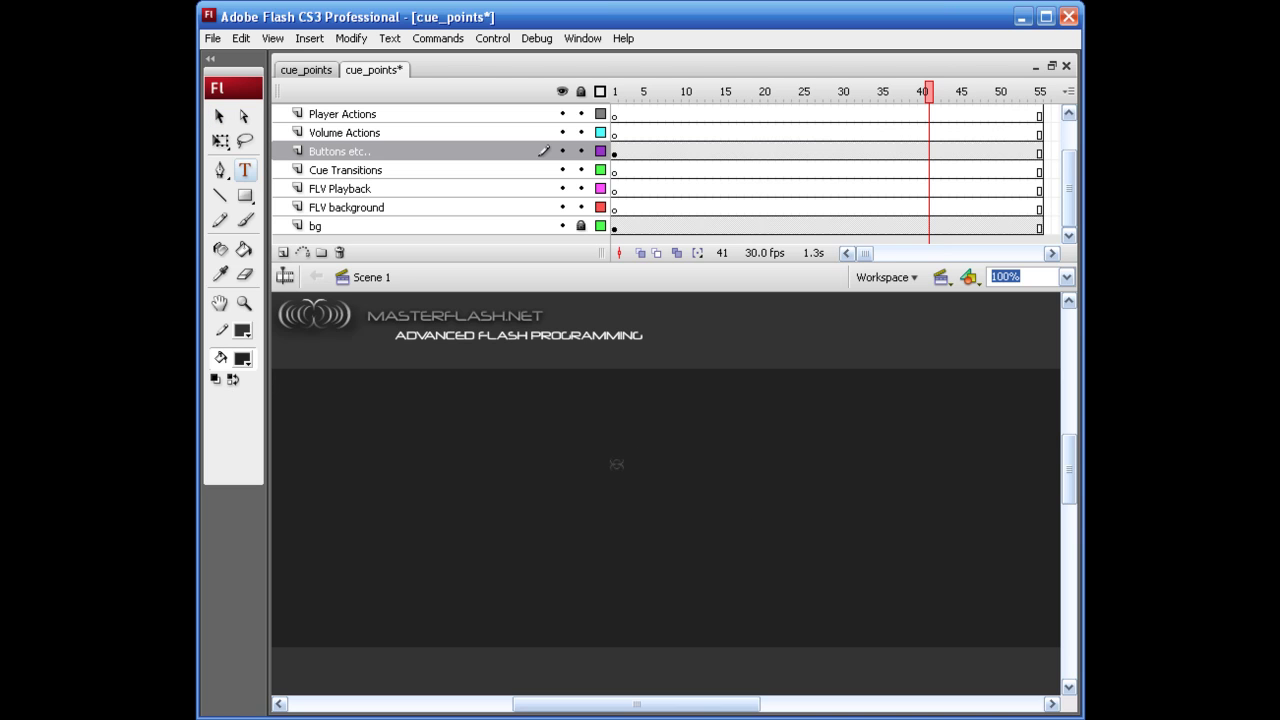
{"action": "key", "text": "ctrl+F3"}
{"action": "left_click_drag", "start_coordinate": [684, 416], "coordinate": [677, 150]}
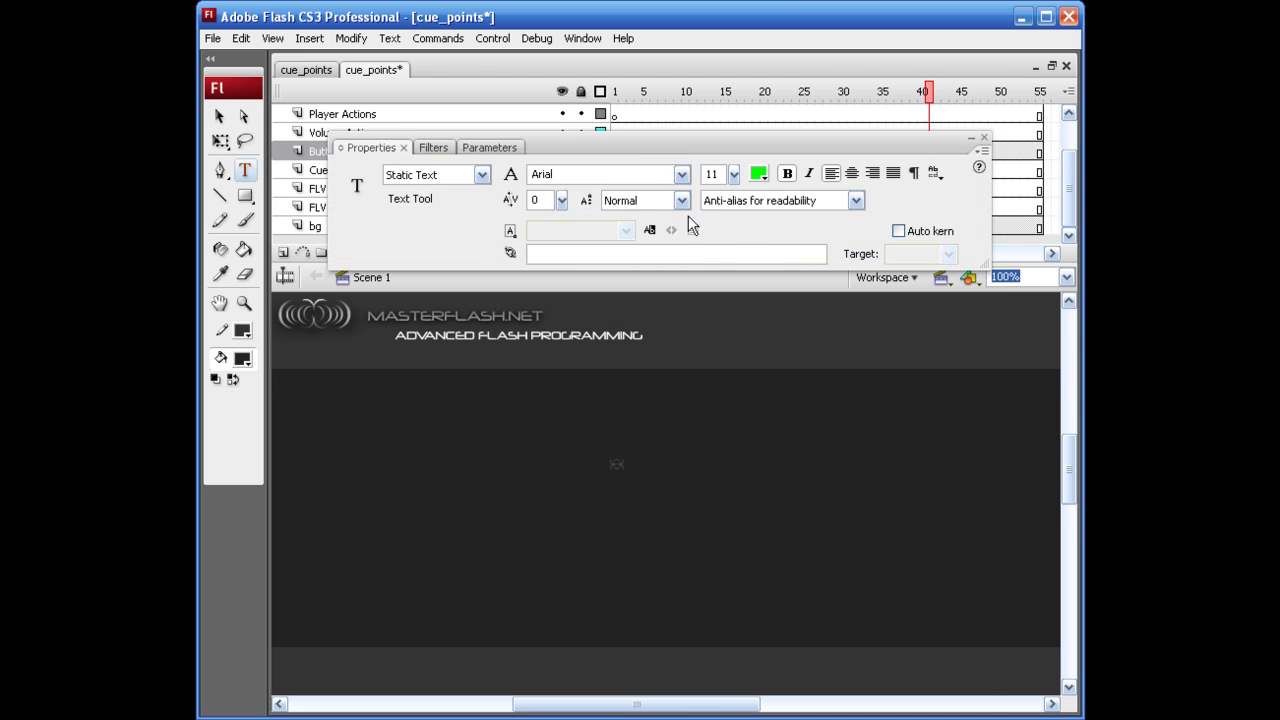
{"action": "left_click", "coordinate": [759, 175]}
{"action": "left_click", "coordinate": [778, 262]}
{"action": "left_click_drag", "start_coordinate": [746, 143], "coordinate": [787, 715]}
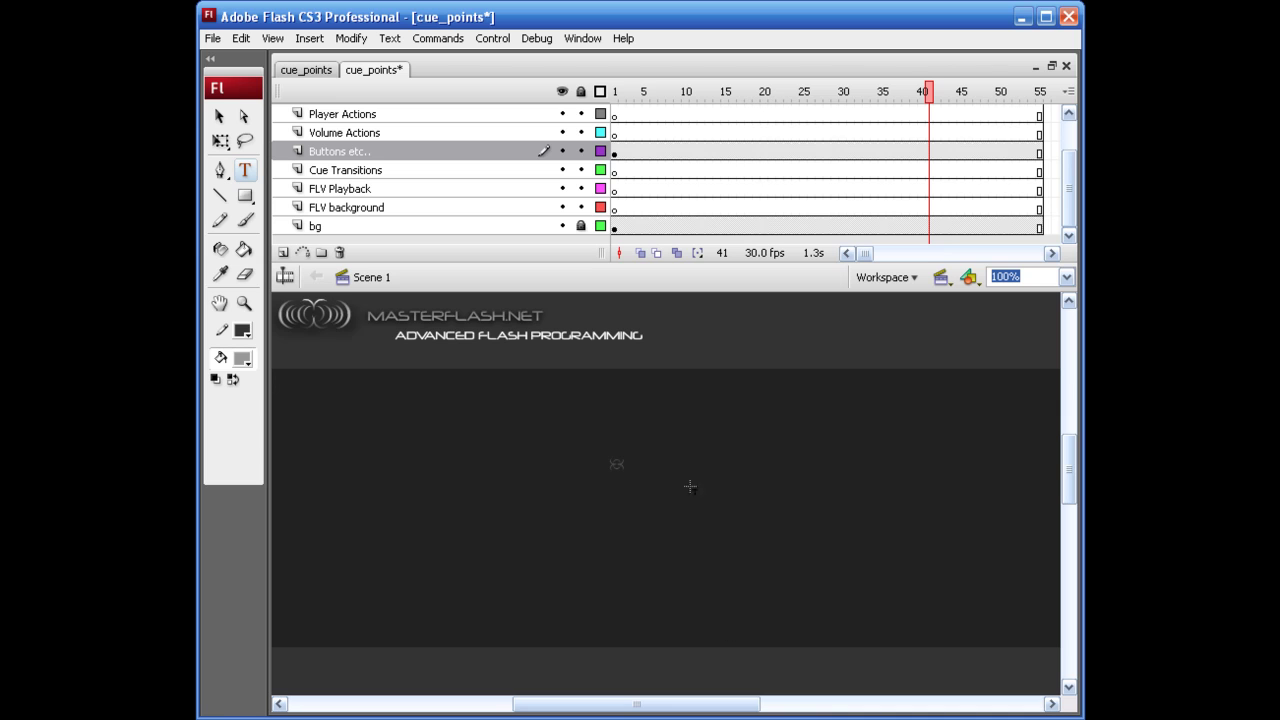
Type 'Welcome' beside the icon and zoom in on the new text.
{"action": "type", "text": "Welcome"}
{"action": "key", "text": "Escape"}
{"action": "key", "text": "z"}
{"action": "left_click_drag", "start_coordinate": [563, 423], "coordinate": [768, 531]}
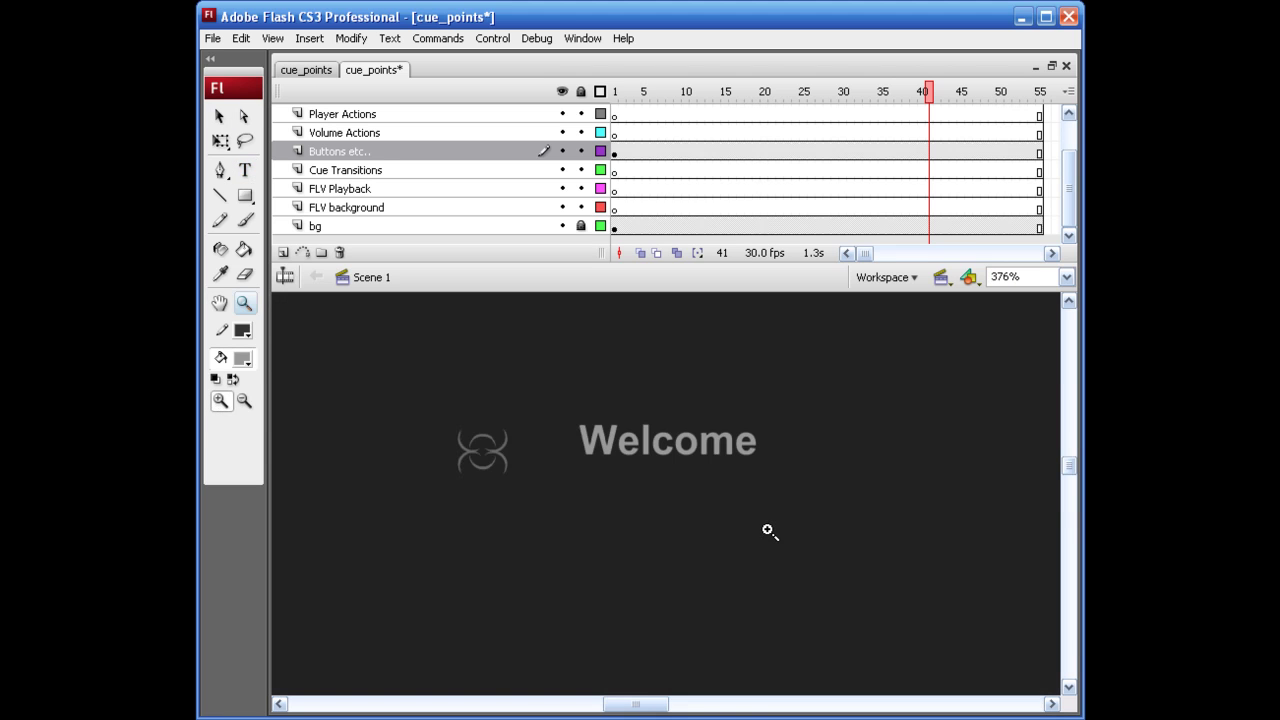
Turn on rulers, zoom further in, and select the Welcome text.
{"action": "key", "text": "ctrl+alt+shift+r"}
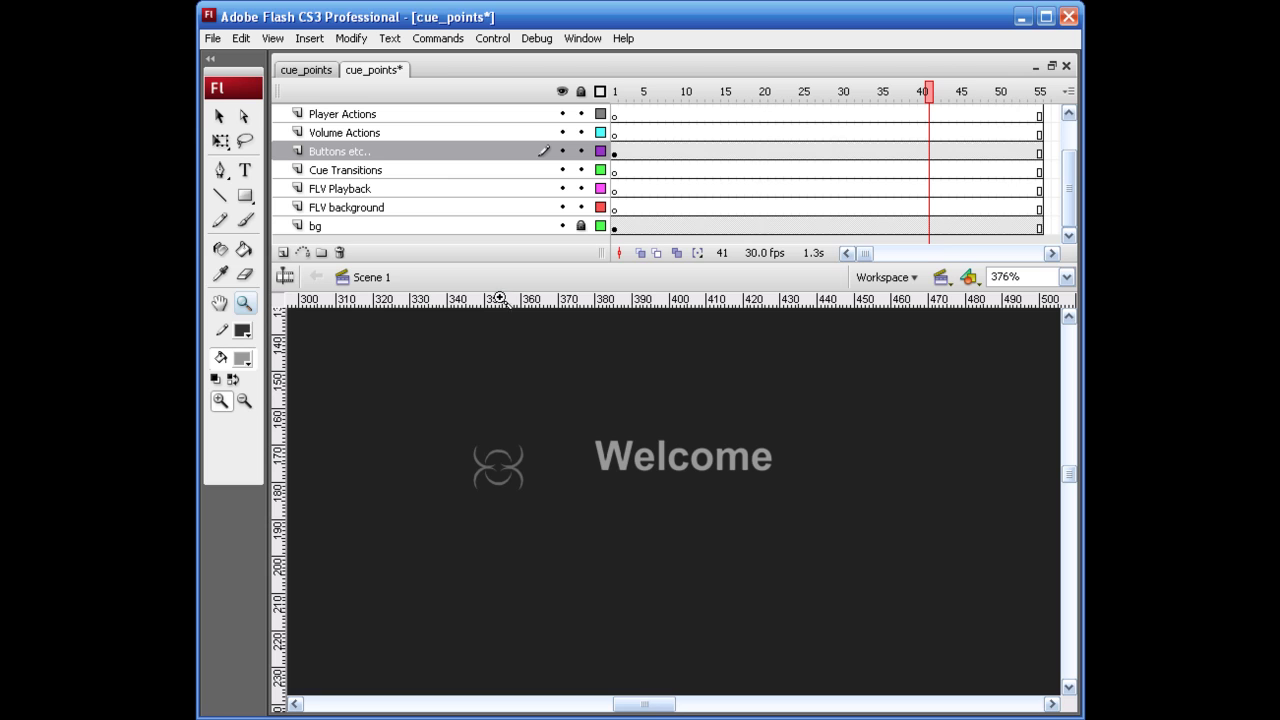
{"action": "left_click", "coordinate": [272, 38]}
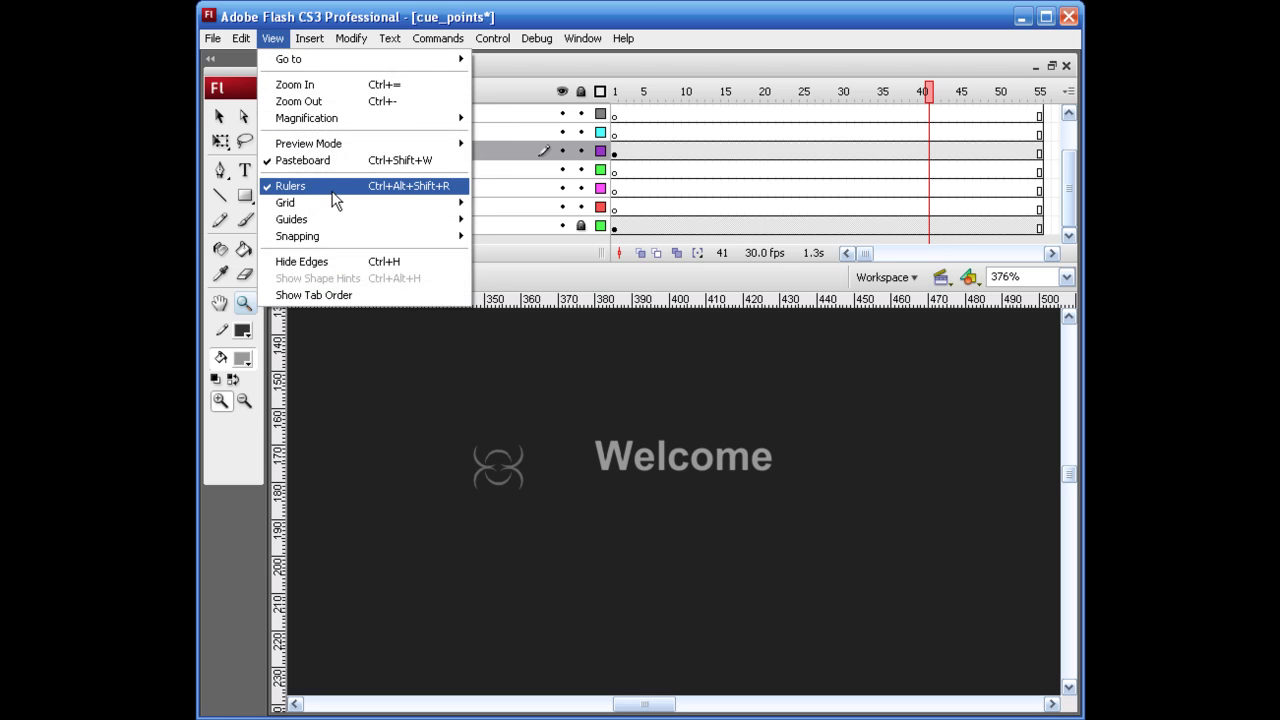
{"action": "left_click", "coordinate": [650, 458]}
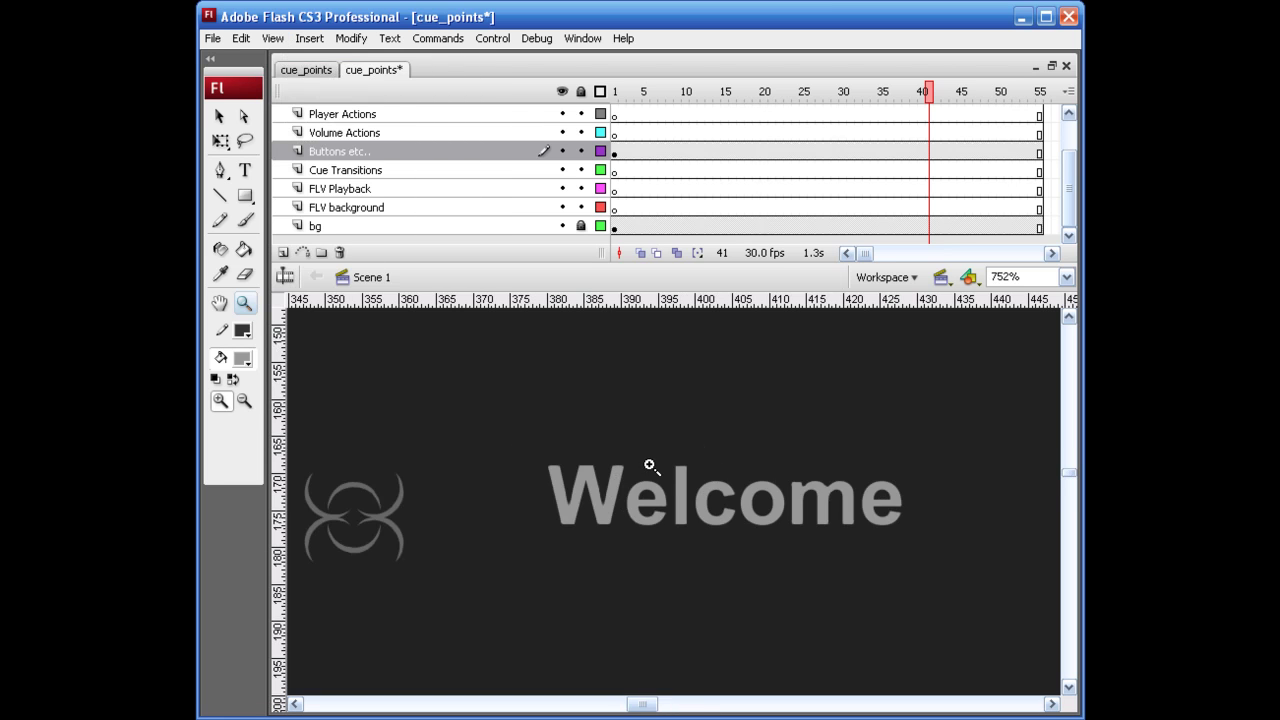
{"action": "key", "text": "v"}
{"action": "left_click", "coordinate": [618, 415]}
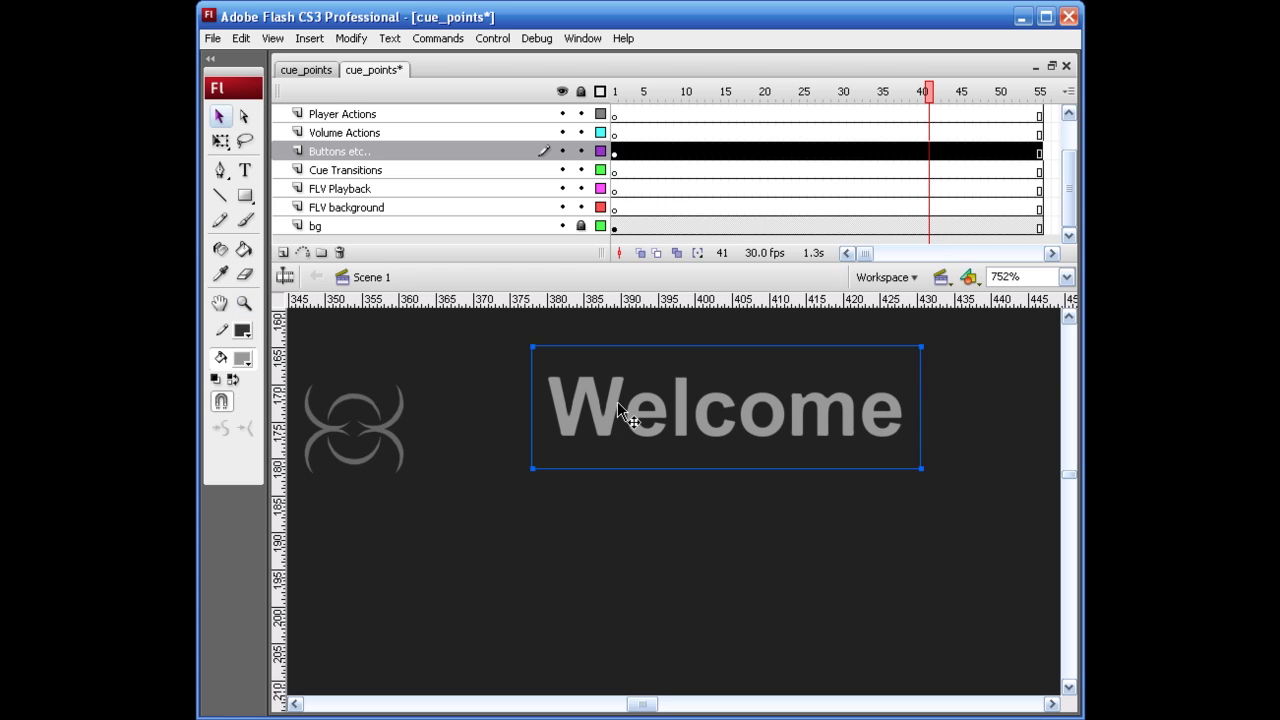
{"action": "key", "text": "q"}
Add a horizontal guide through Welcome's centre, nudge the icon onto it, and return to 100%.
{"action": "left_click_drag", "start_coordinate": [555, 304], "coordinate": [651, 408]}
{"action": "left_click", "coordinate": [397, 448]}
{"action": "key", "text": "Up"}
{"action": "key", "text": "Up"}
{"action": "key", "text": "Up"}
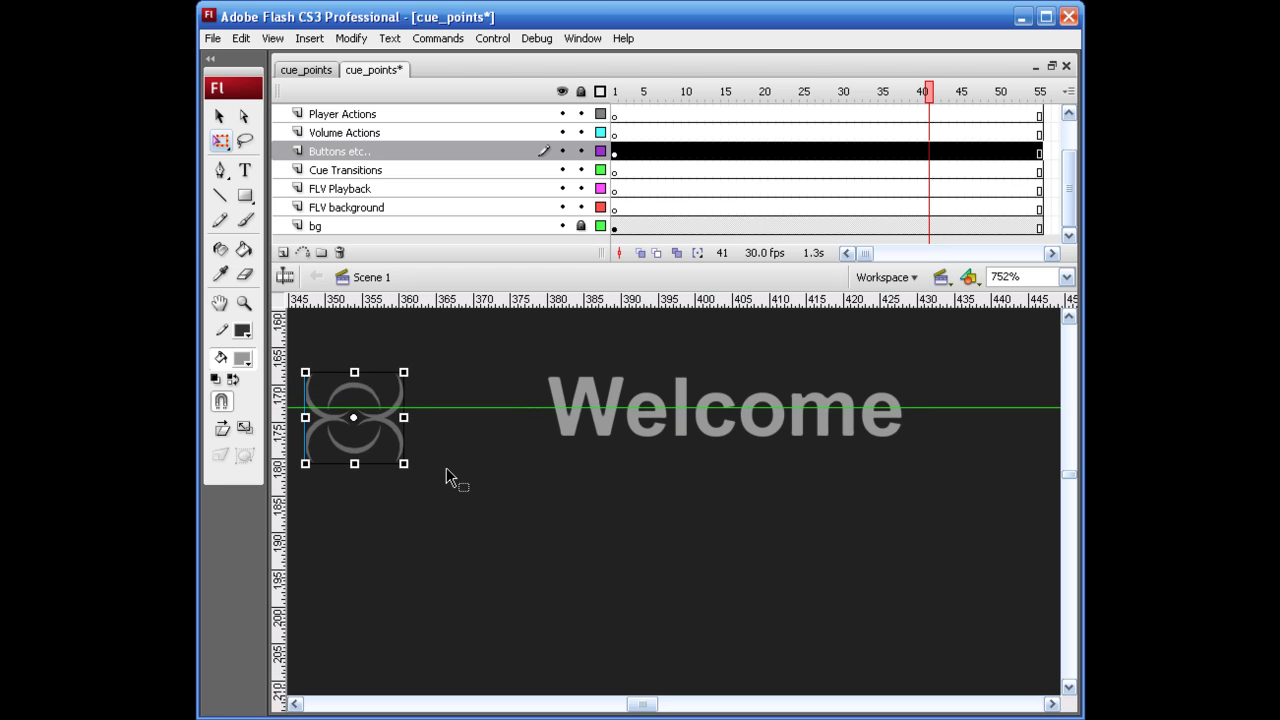
{"action": "key", "text": "ctrl+1"}
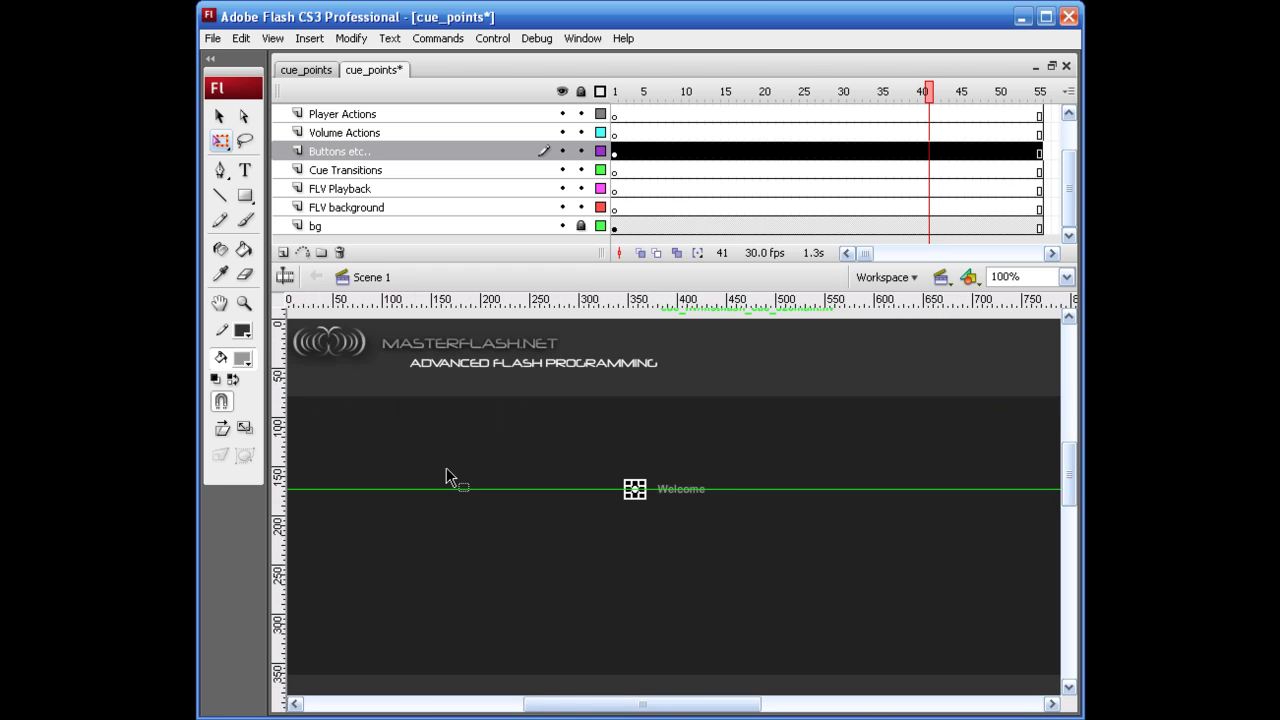
{"action": "key", "text": "v"}
{"action": "key", "text": "Right"}
{"action": "key", "text": "Right"}
Nudge Welcome slightly left, then select the icon and Welcome text together.
{"action": "left_click", "coordinate": [588, 481]}
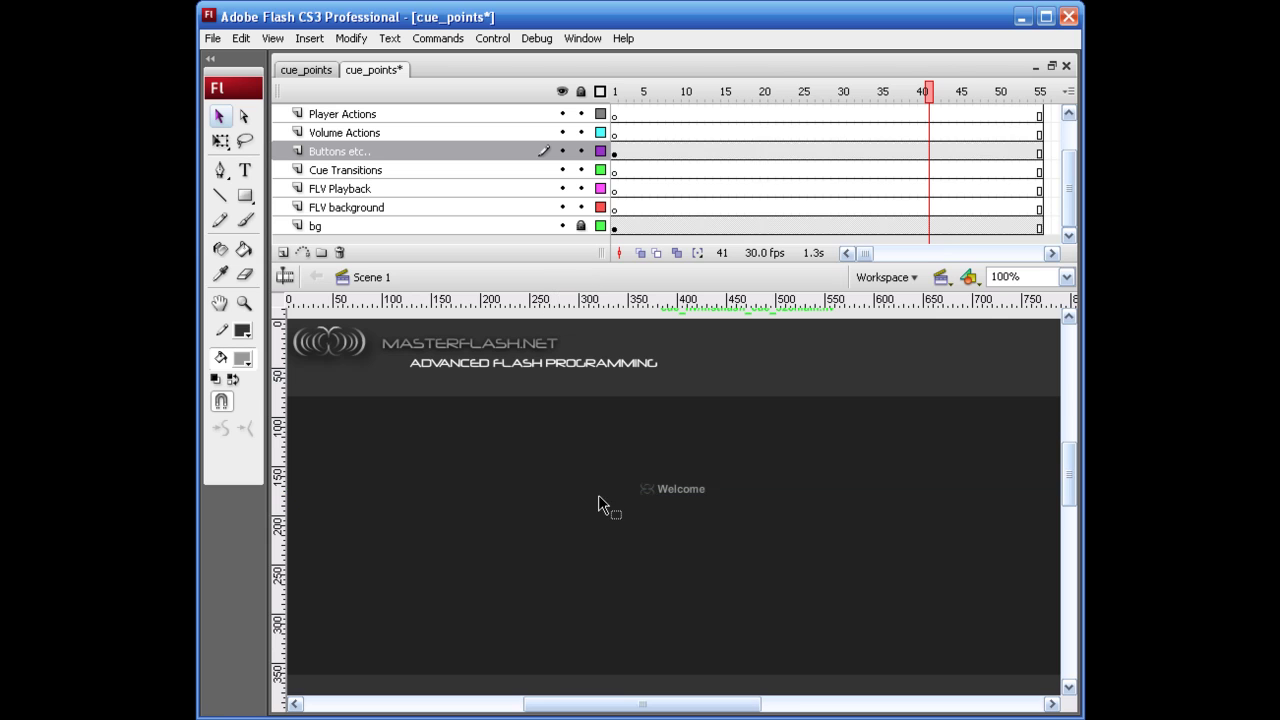
{"action": "left_click", "coordinate": [645, 491]}
{"action": "key", "text": "Left"}
{"action": "key", "text": "Left"}
{"action": "key", "text": "Left"}
{"action": "left_click", "coordinate": [714, 544]}
{"action": "left_click_drag", "start_coordinate": [617, 457], "coordinate": [760, 518]}
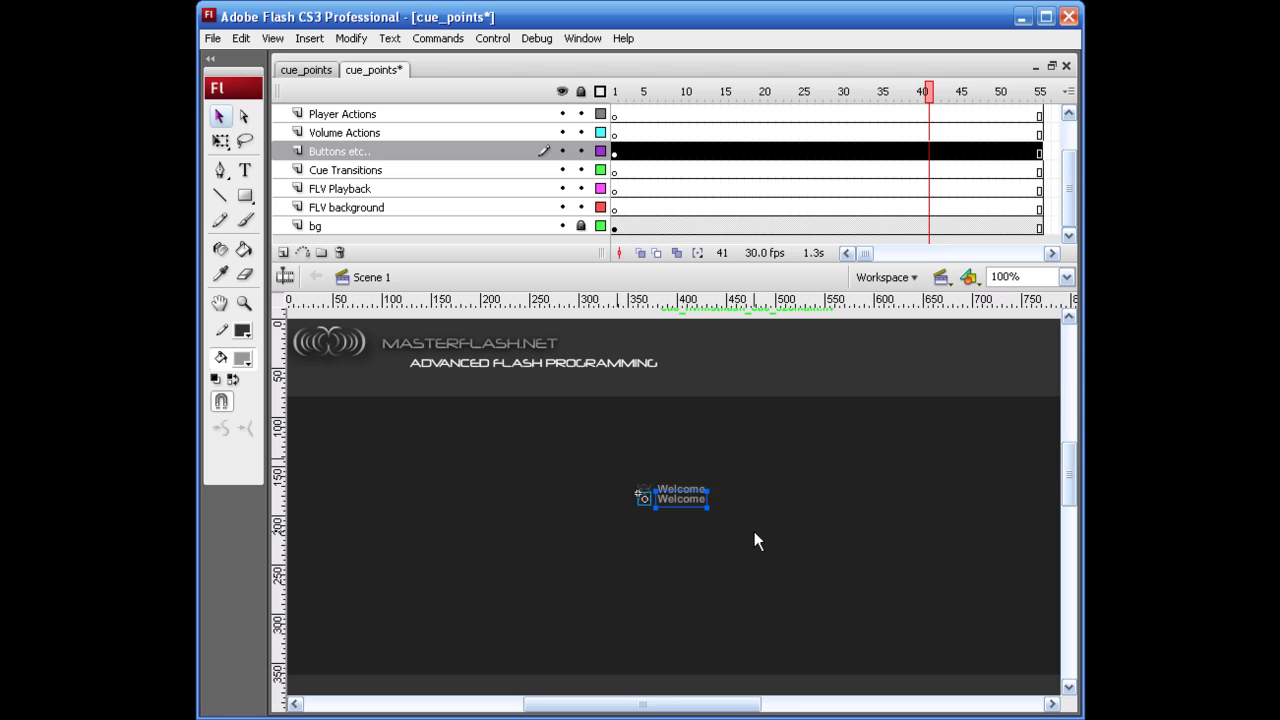